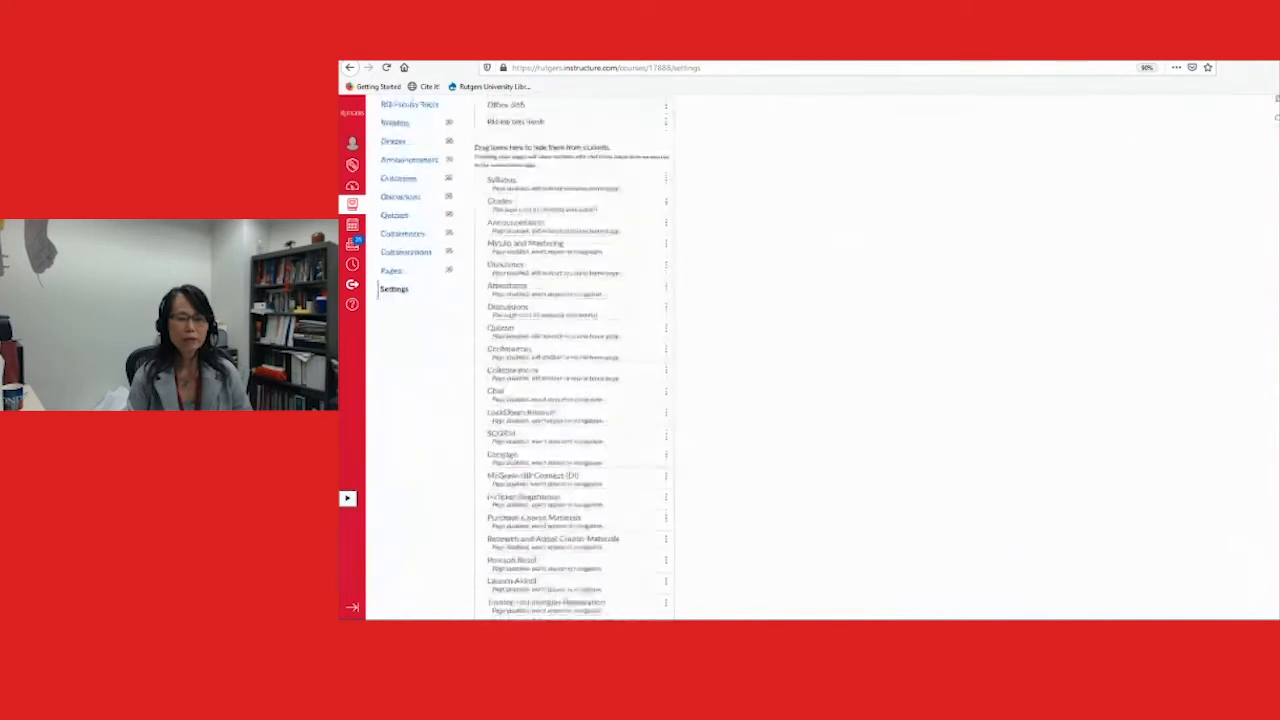
Review the enabled and hidden items in the course navigation settings and save the navigation
{"action": "scroll", "coordinate": [575, 360], "scroll_direction": "down", "scroll_amount": 5}
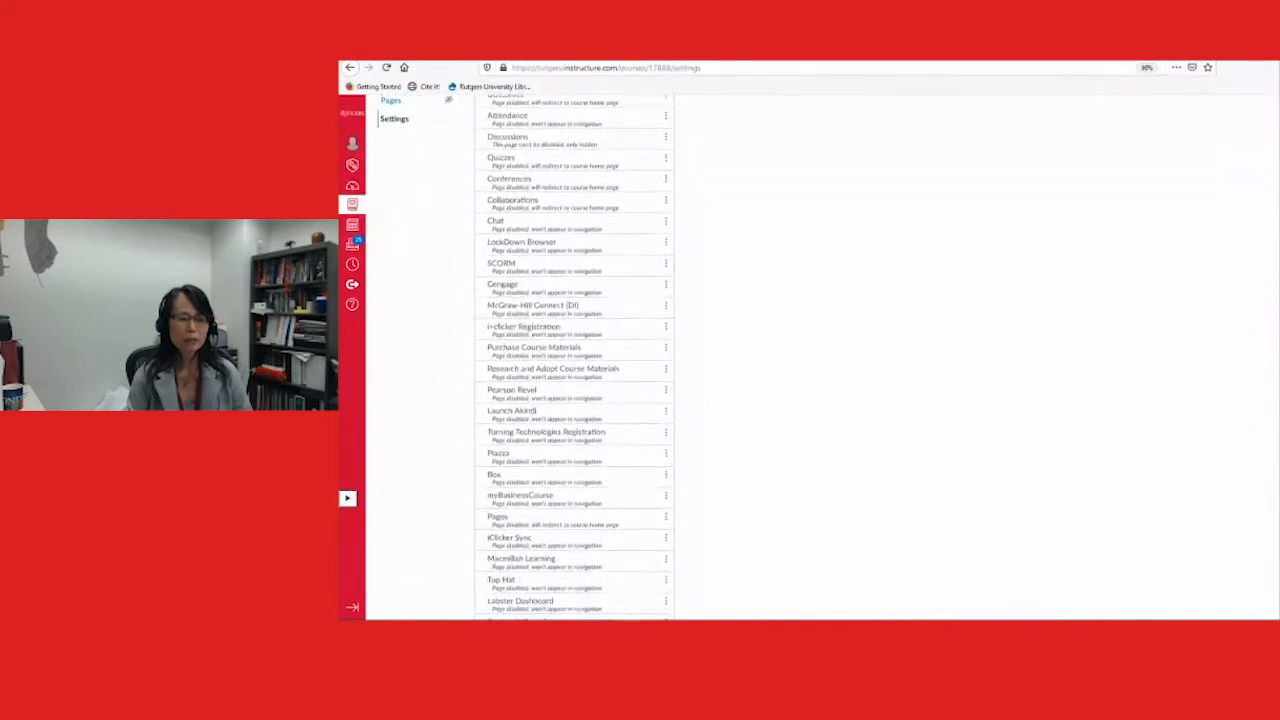
{"action": "scroll", "coordinate": [575, 360], "scroll_direction": "up", "scroll_amount": 4}
{"action": "scroll", "coordinate": [664, 563], "scroll_direction": "up", "scroll_amount": 8}
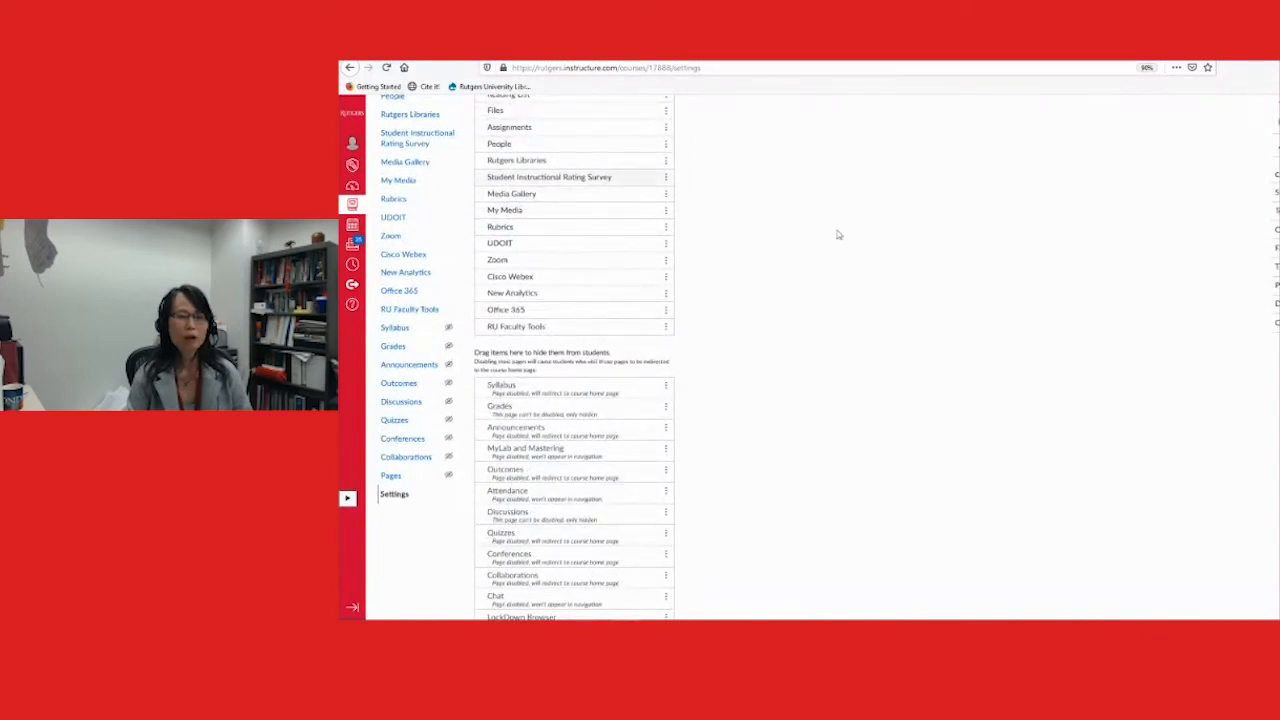
{"action": "scroll", "coordinate": [600, 400], "scroll_direction": "up", "scroll_amount": 3}
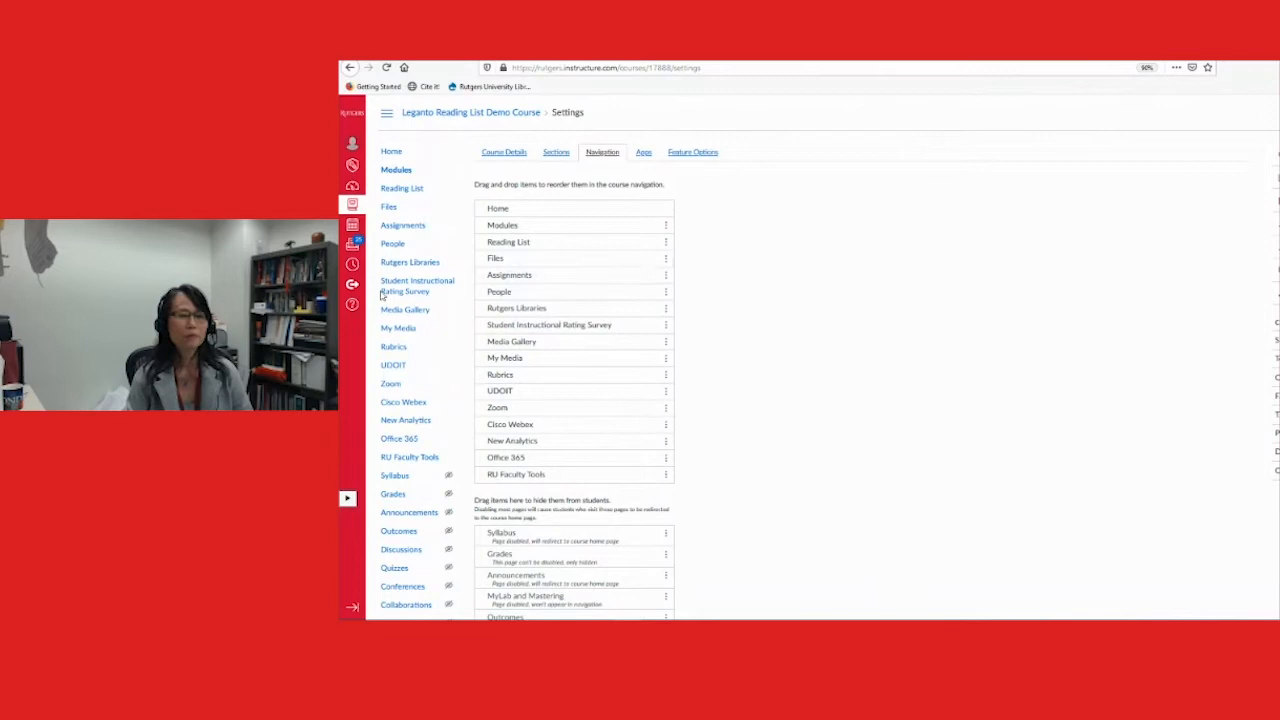
{"action": "scroll", "coordinate": [829, 359], "scroll_direction": "down", "scroll_amount": 10}
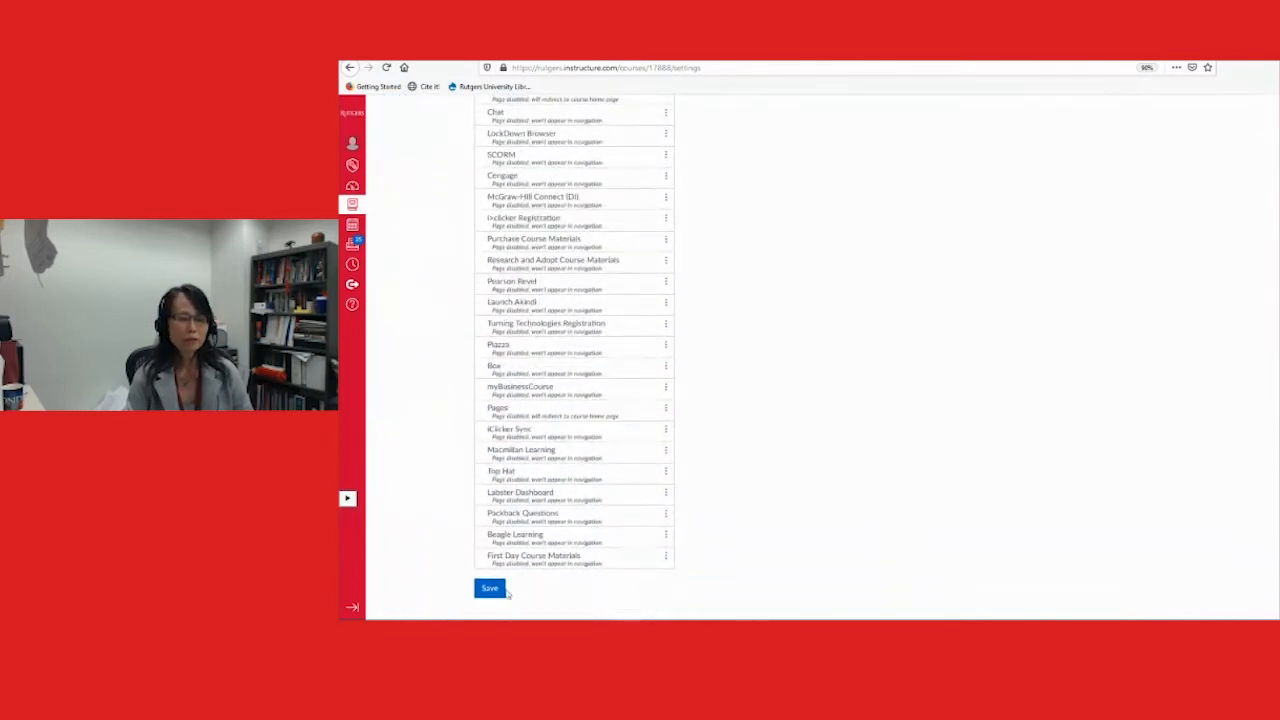
{"action": "left_click", "coordinate": [491, 589]}
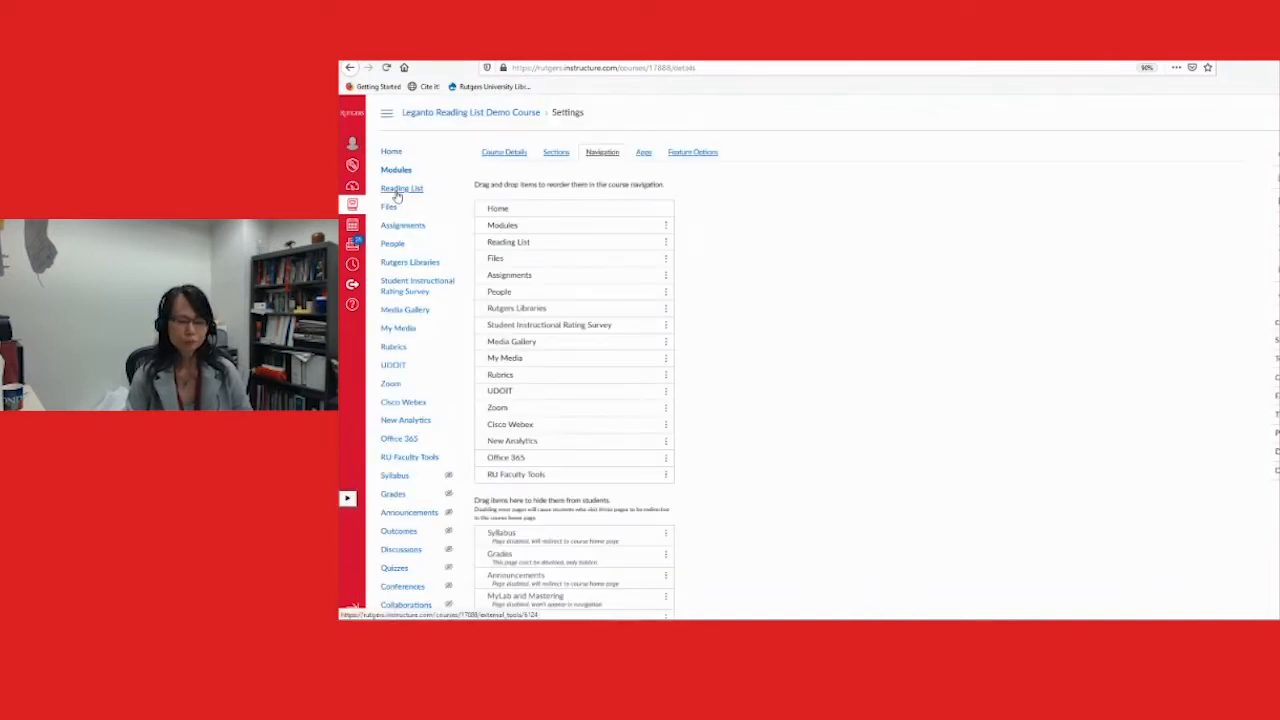
Create a reading list for the course from scratch, keeping the suggested title and using the Blank template
{"action": "left_click", "coordinate": [397, 192]}
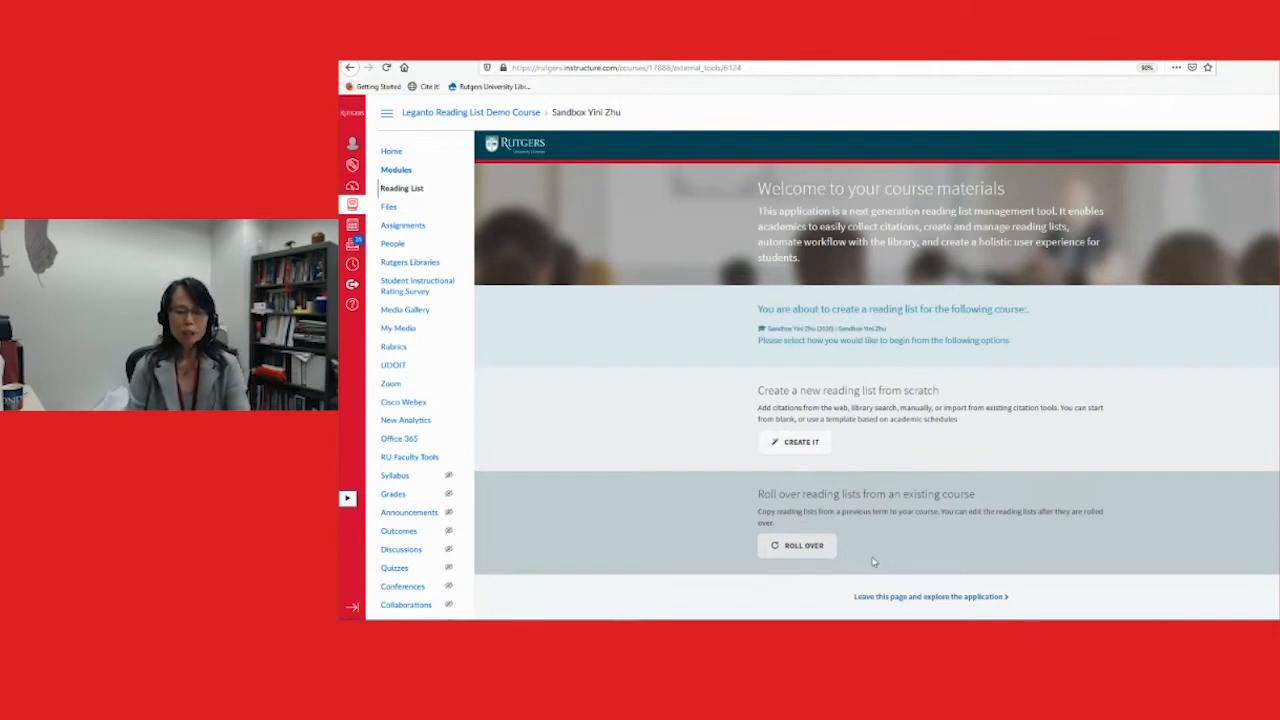
{"action": "left_click", "coordinate": [800, 442]}
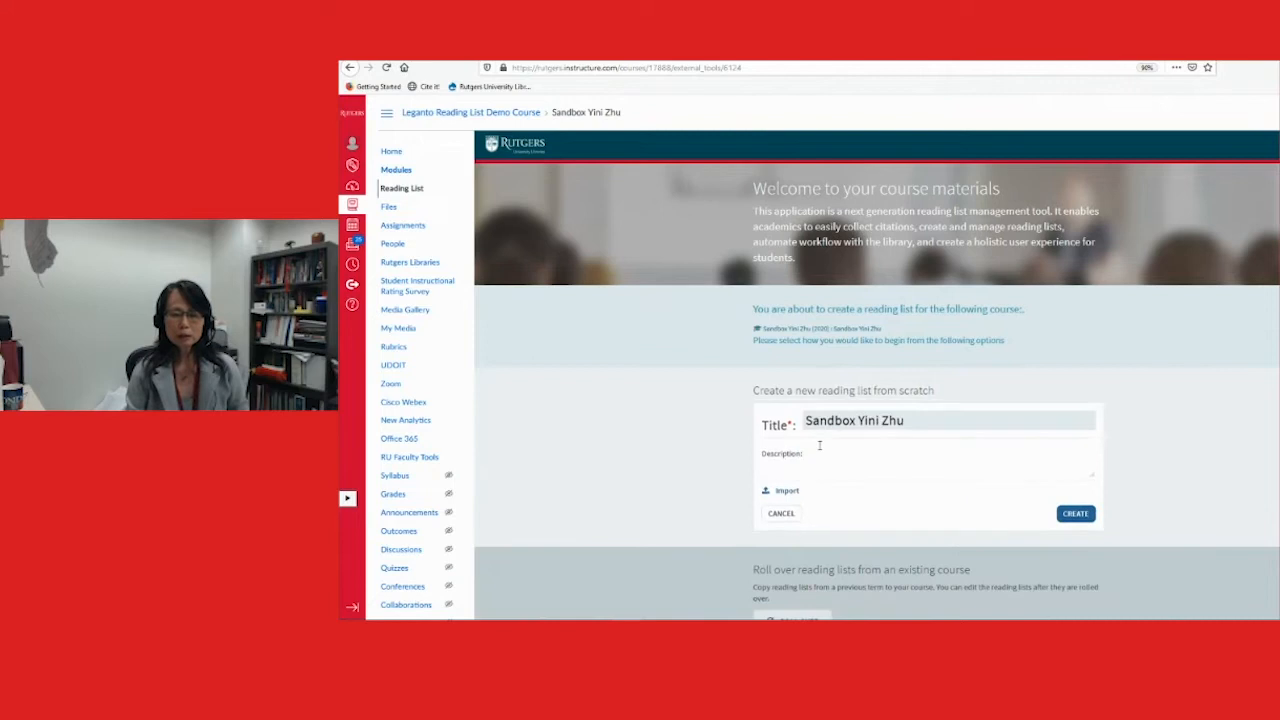
{"action": "scroll", "coordinate": [826, 358], "scroll_direction": "down", "scroll_amount": 1}
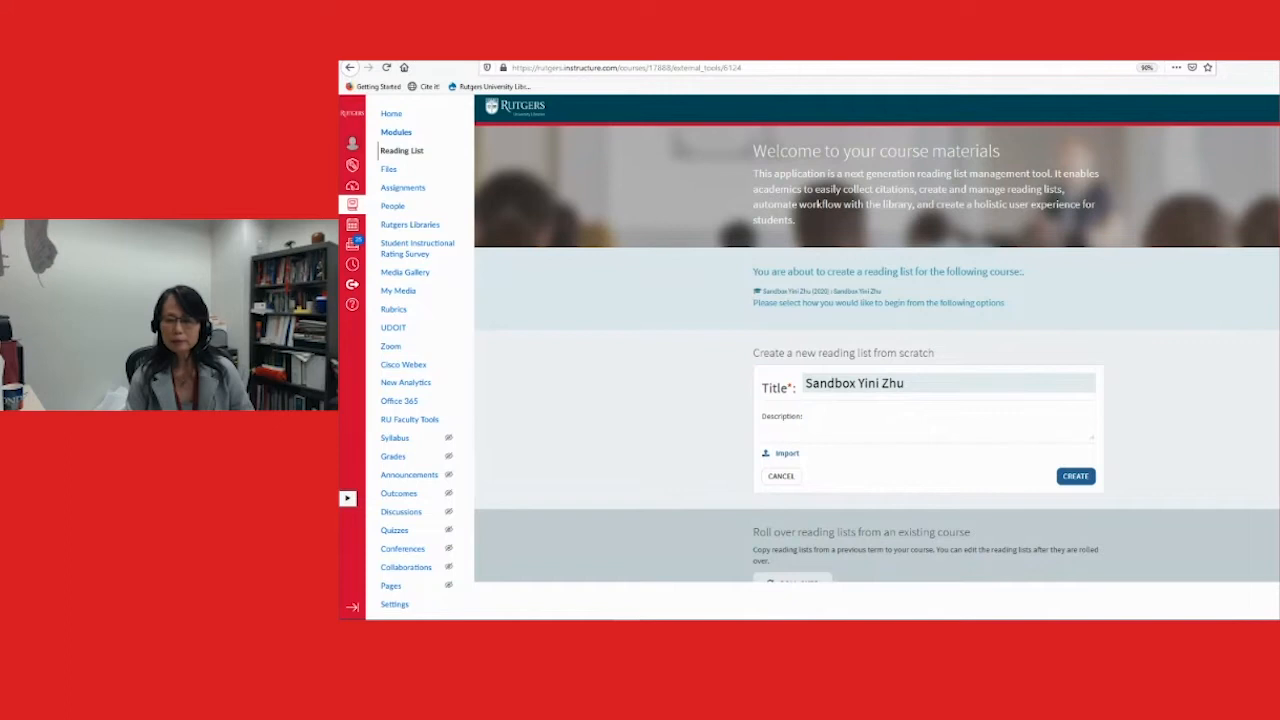
{"action": "scroll", "coordinate": [877, 355], "scroll_direction": "down", "scroll_amount": 1}
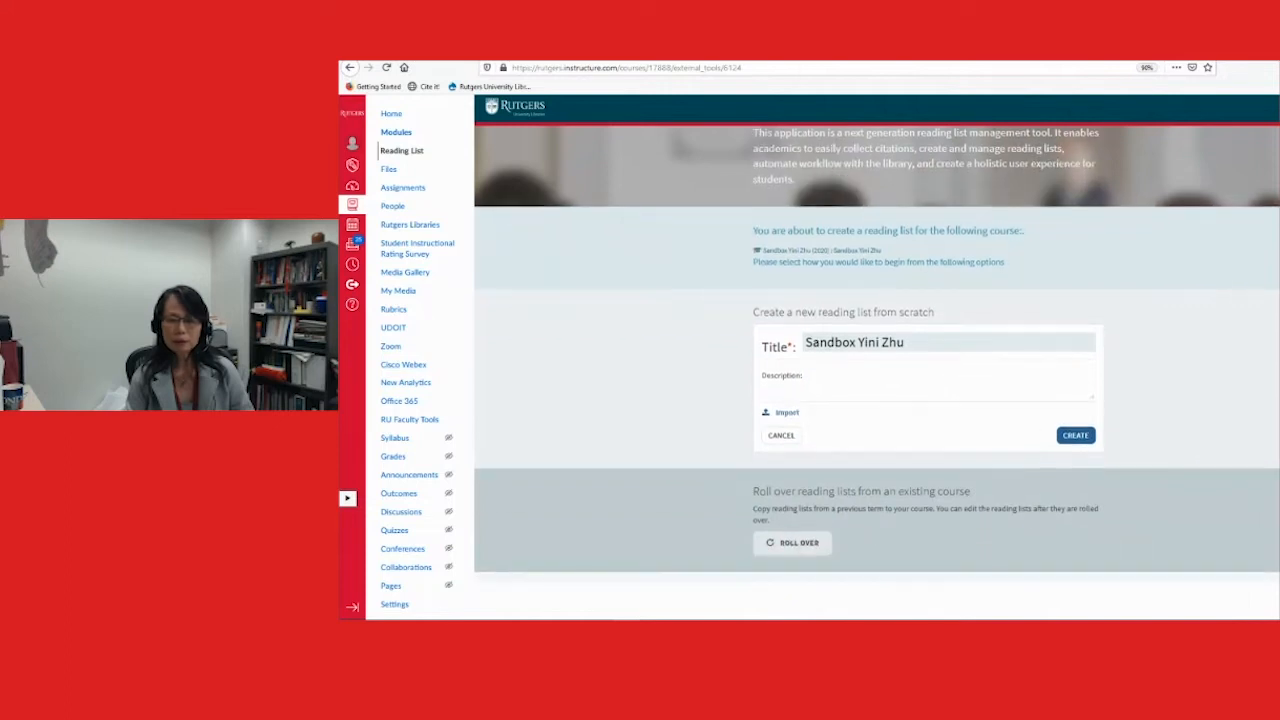
{"action": "left_click", "coordinate": [1076, 436]}
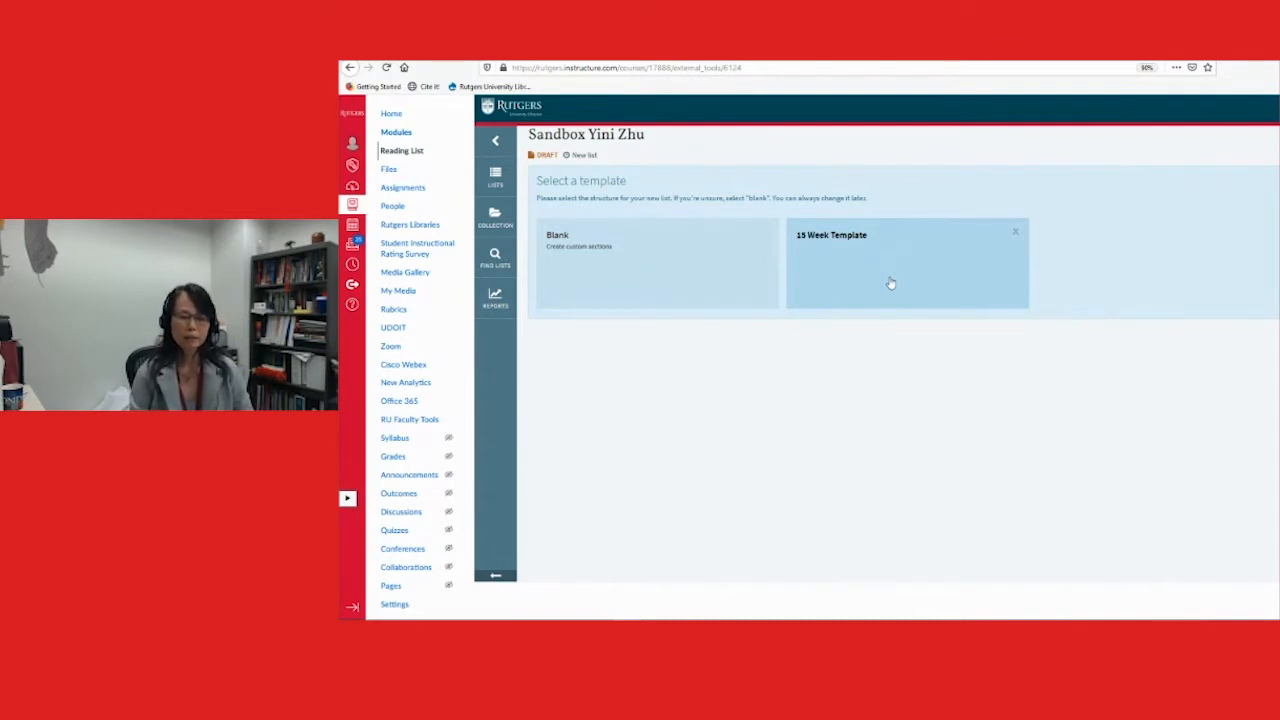
{"action": "left_click", "coordinate": [653, 282]}
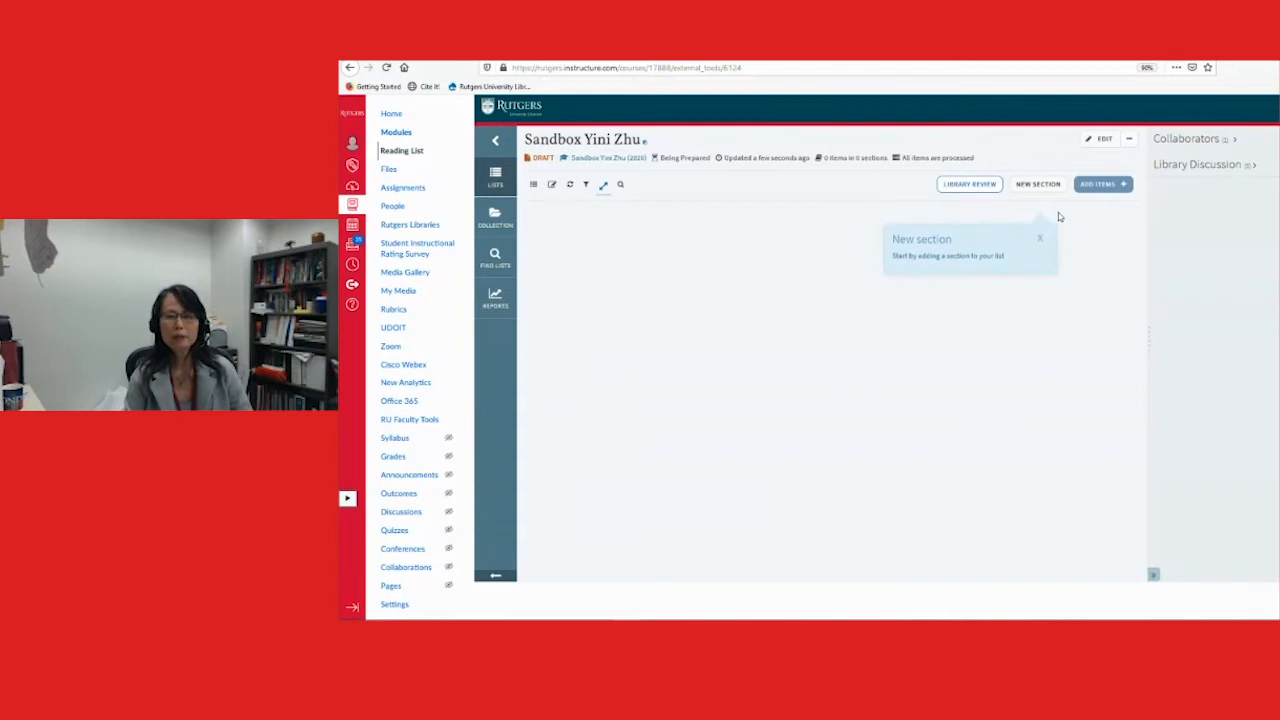
Add a section titled "Week 1" to the empty reading list
{"action": "left_click", "coordinate": [1037, 187]}
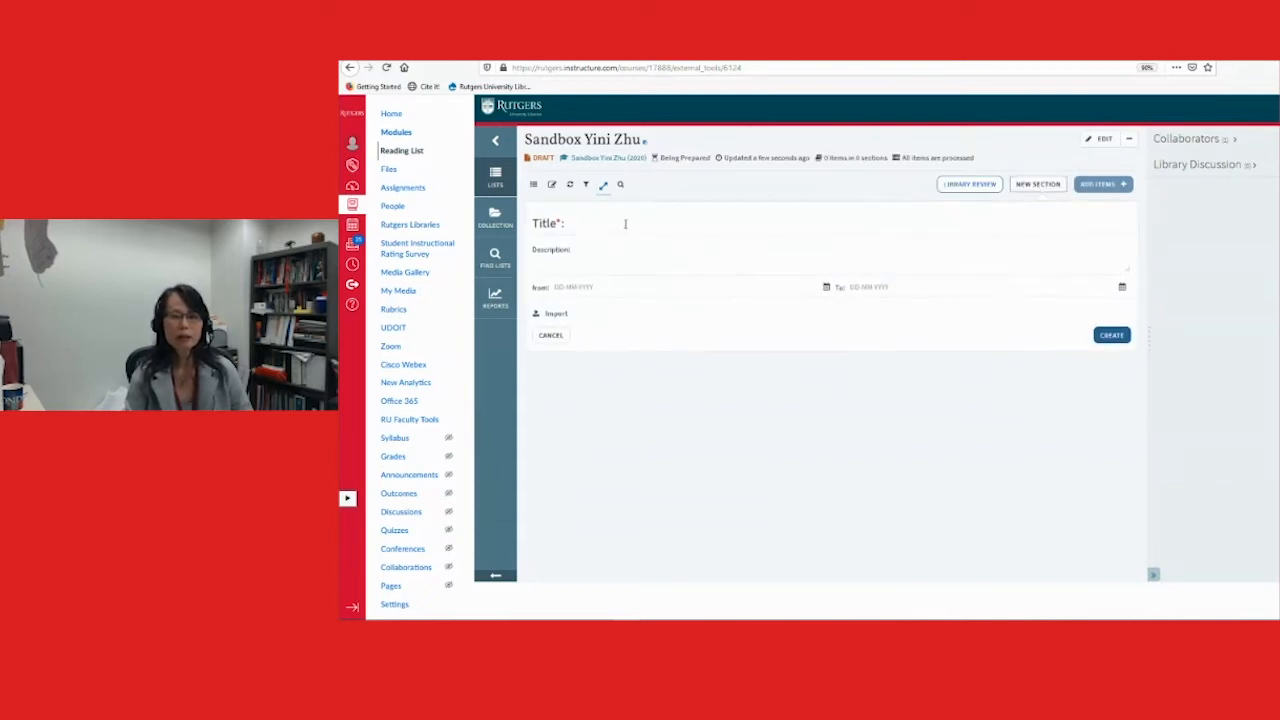
{"action": "left_click", "coordinate": [622, 230]}
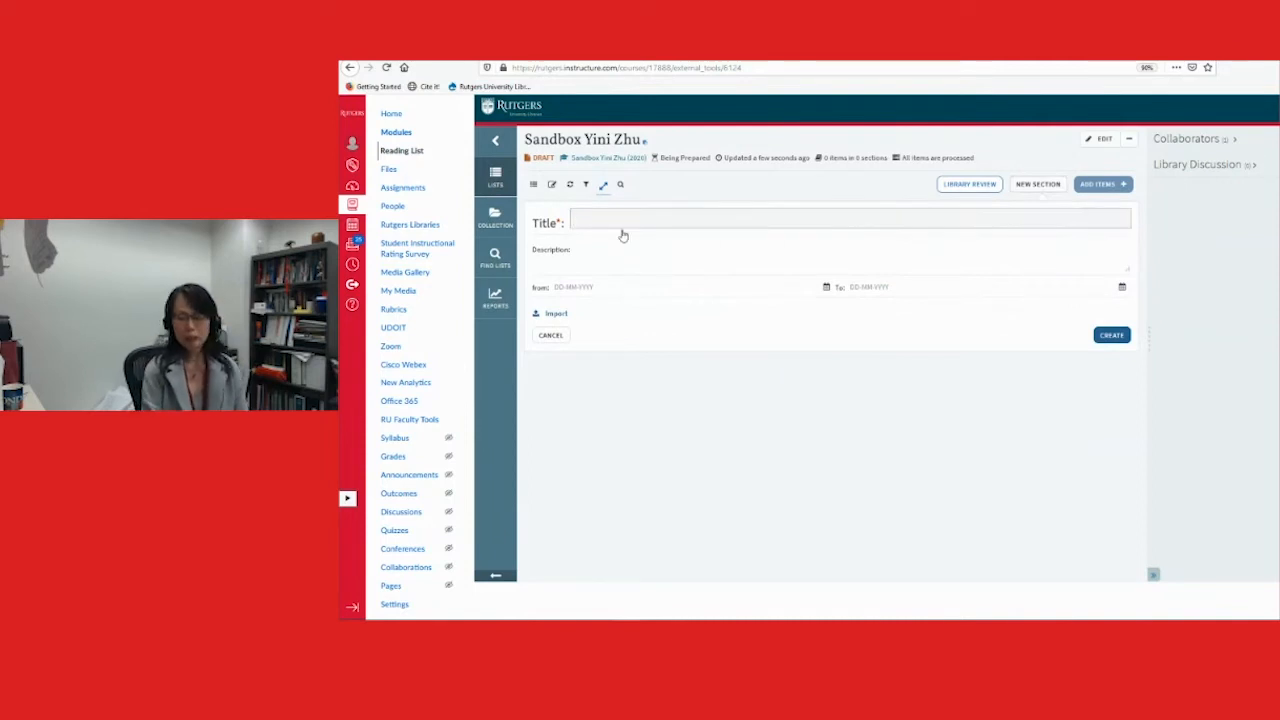
{"action": "type", "text": "Week 1"}
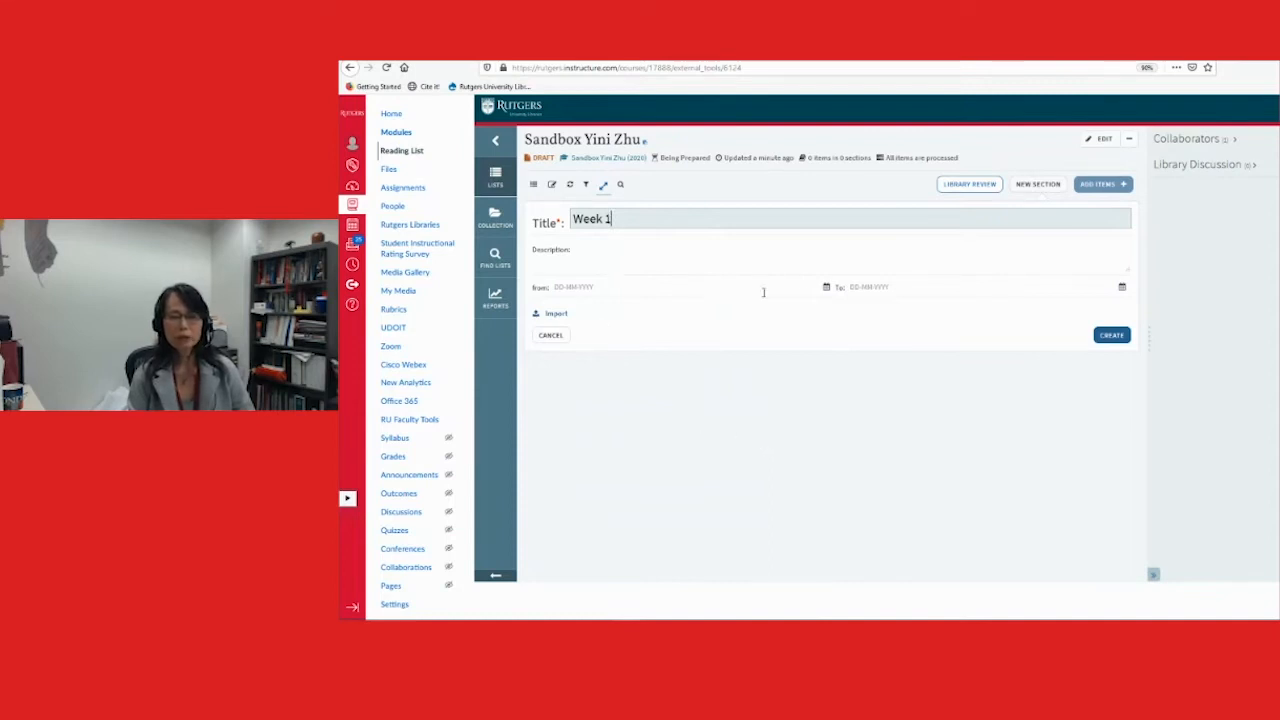
{"action": "left_click", "coordinate": [1111, 335]}
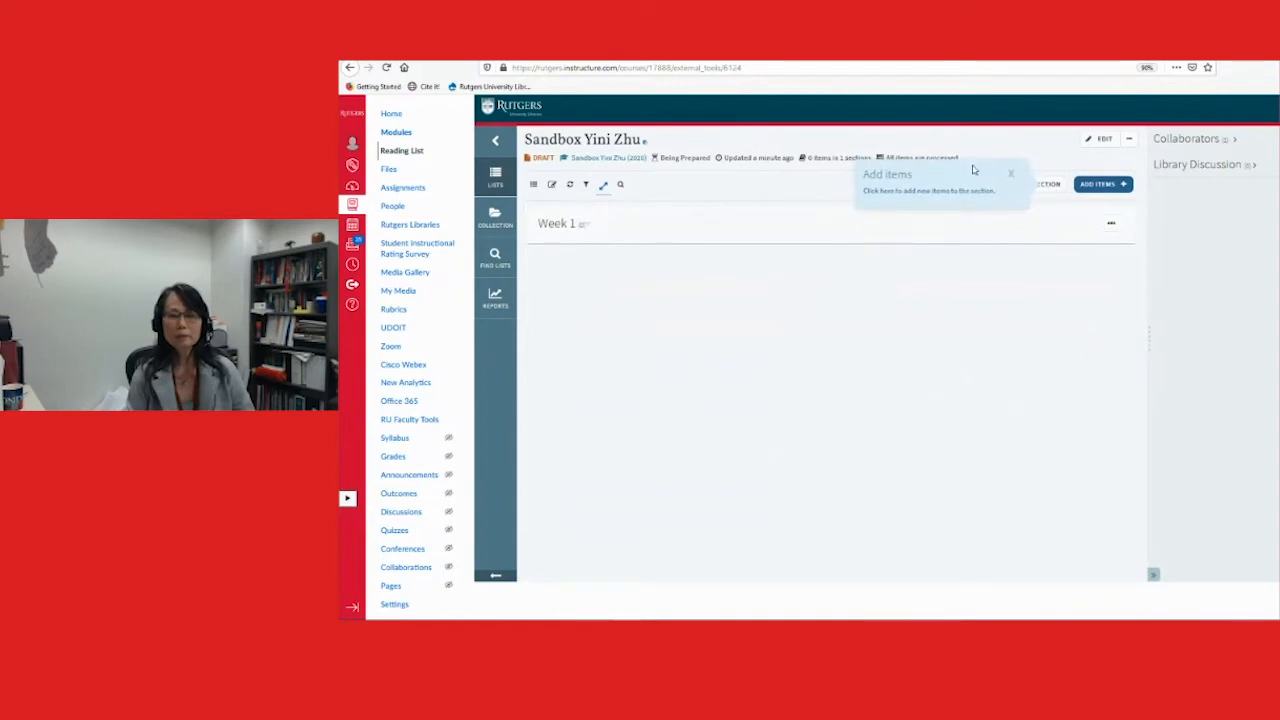
Add a second section titled "week 2" to the reading list
{"action": "left_click", "coordinate": [1037, 186]}
{"action": "left_click", "coordinate": [814, 224]}
{"action": "type", "text": "Week 2"}
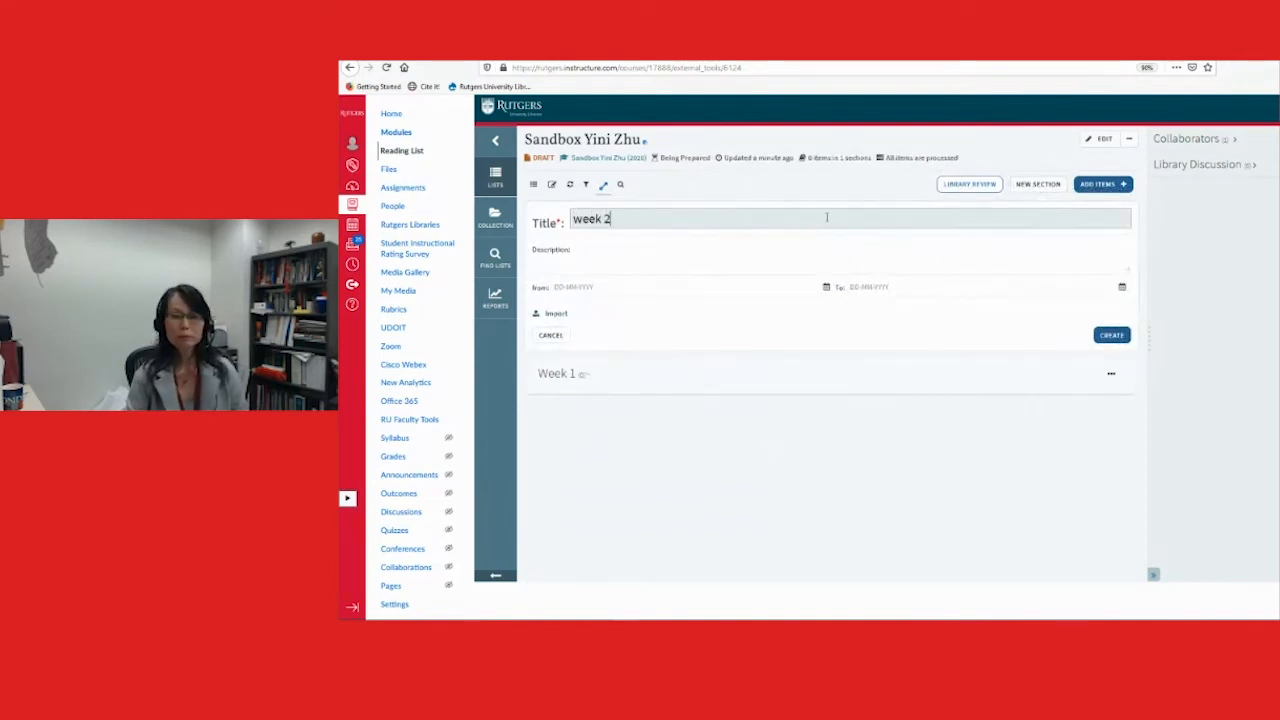
{"action": "left_click", "coordinate": [1111, 335]}
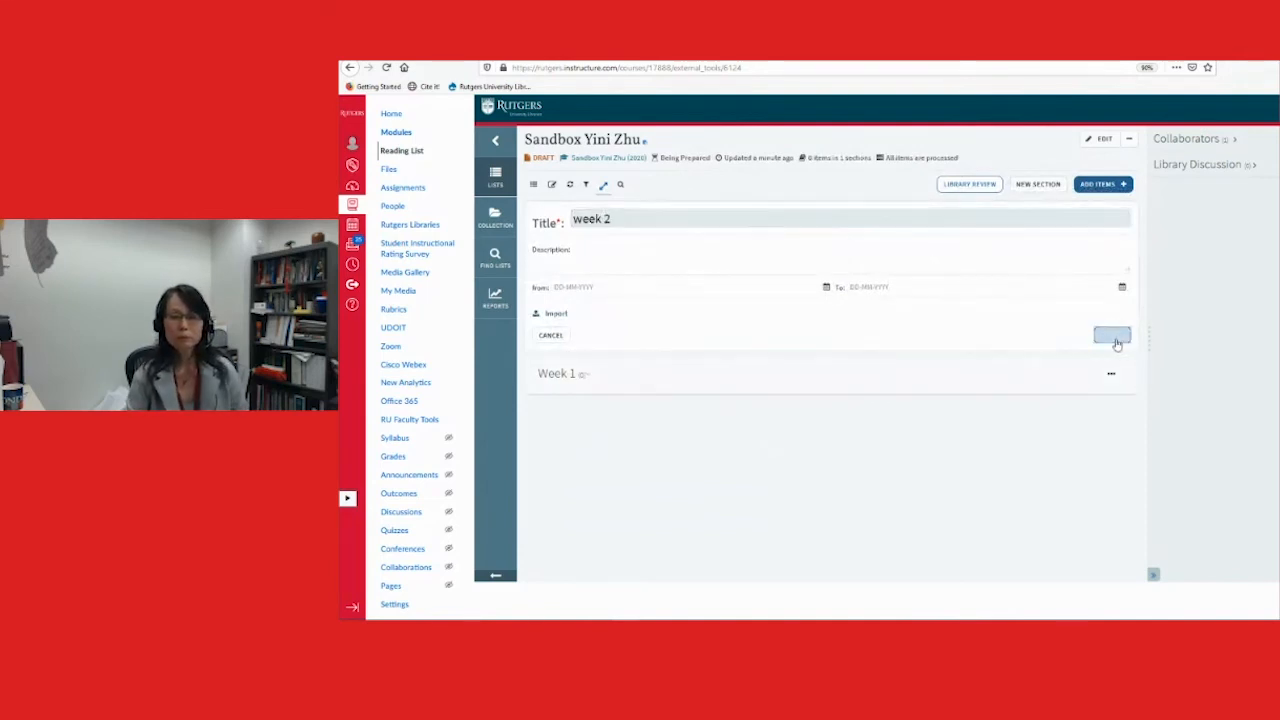
Add a third section titled "Week 3" to the reading list
{"action": "left_click", "coordinate": [1040, 186]}
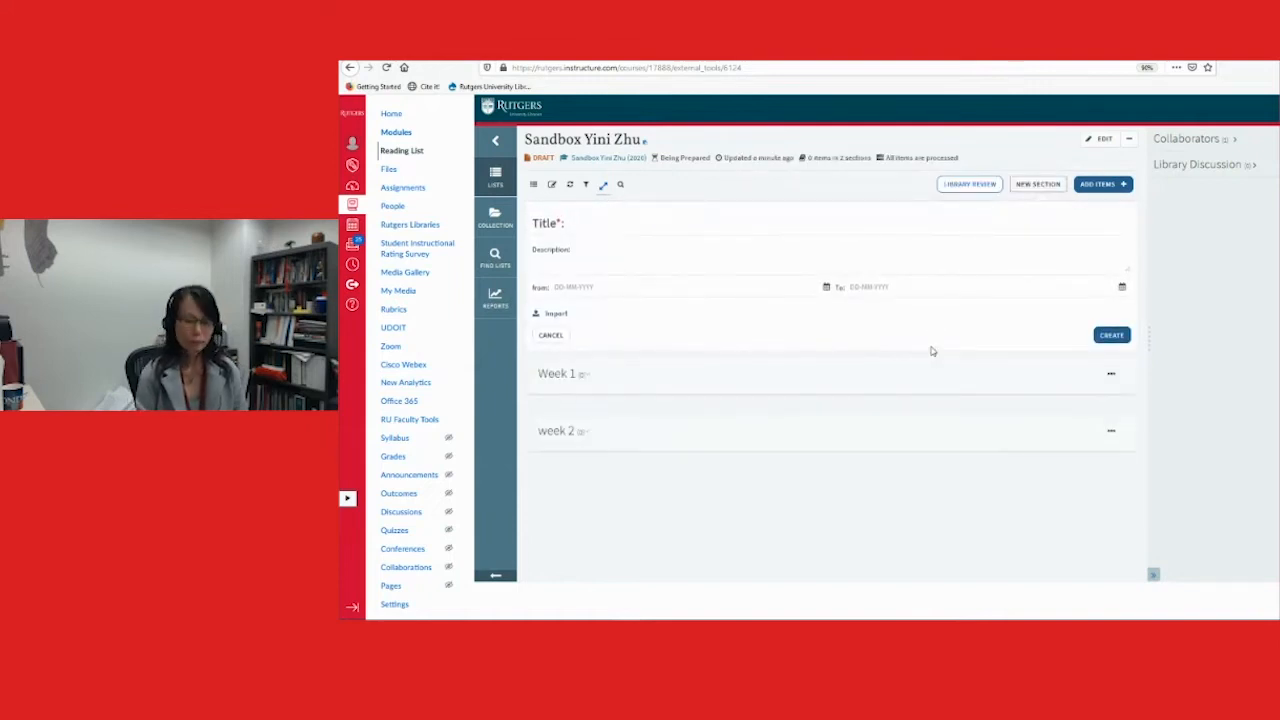
{"action": "left_click", "coordinate": [860, 220]}
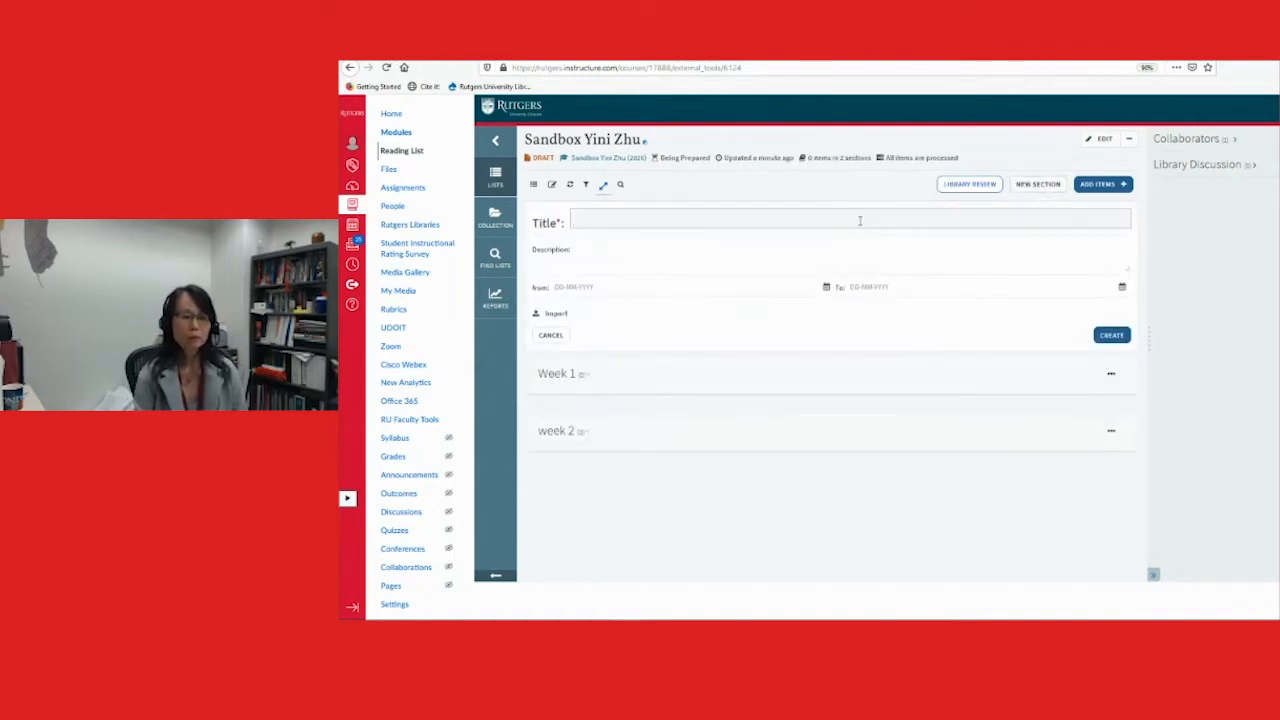
{"action": "type", "text": "Wee"}
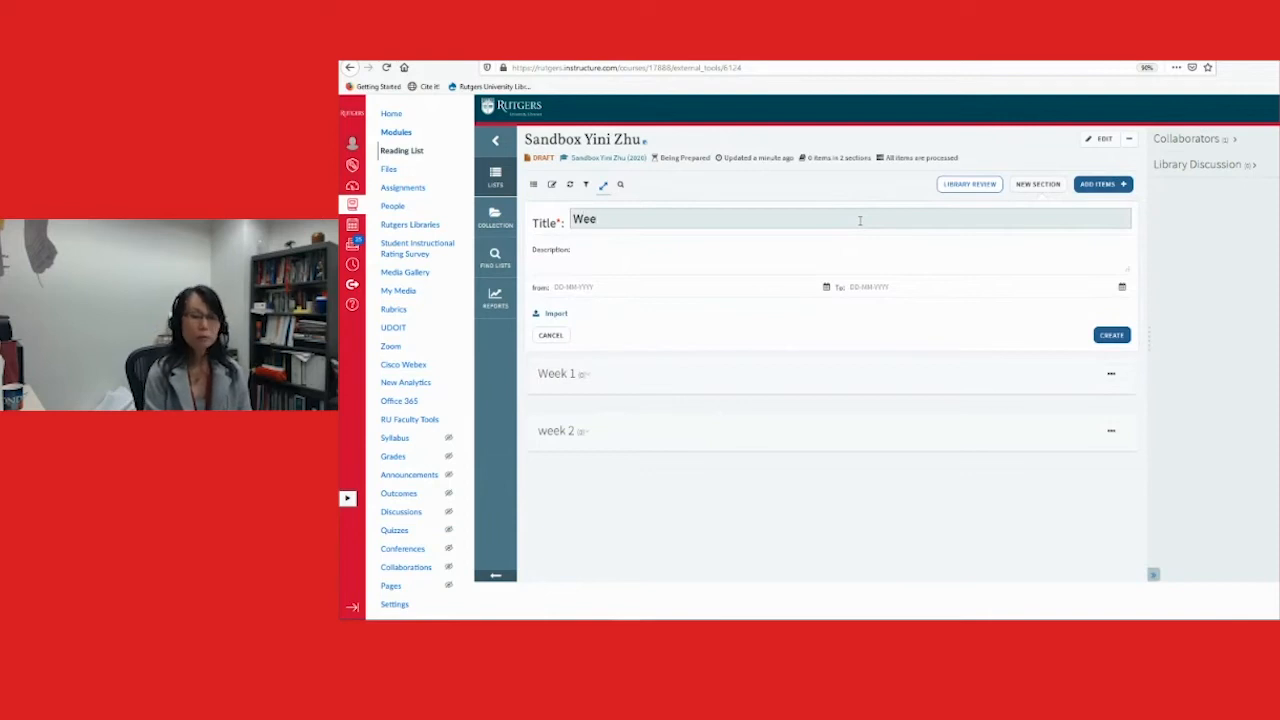
{"action": "type", "text": "k 3"}
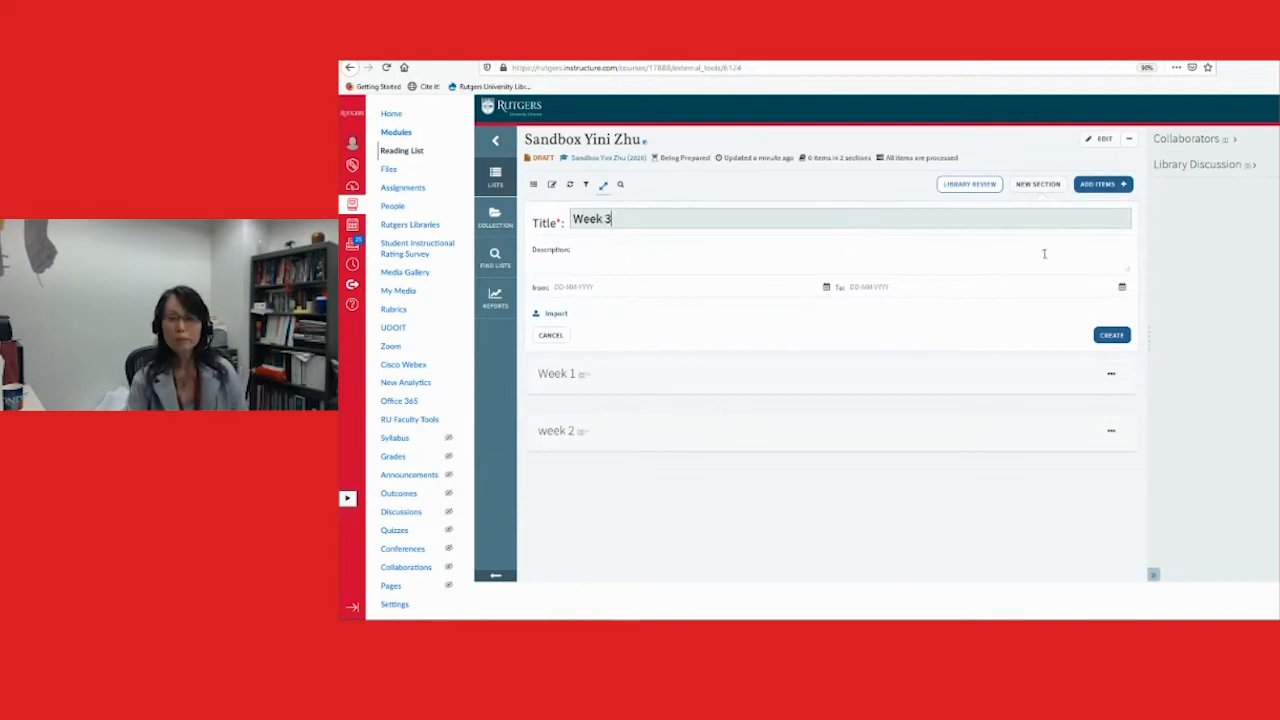
{"action": "left_click", "coordinate": [1111, 335]}
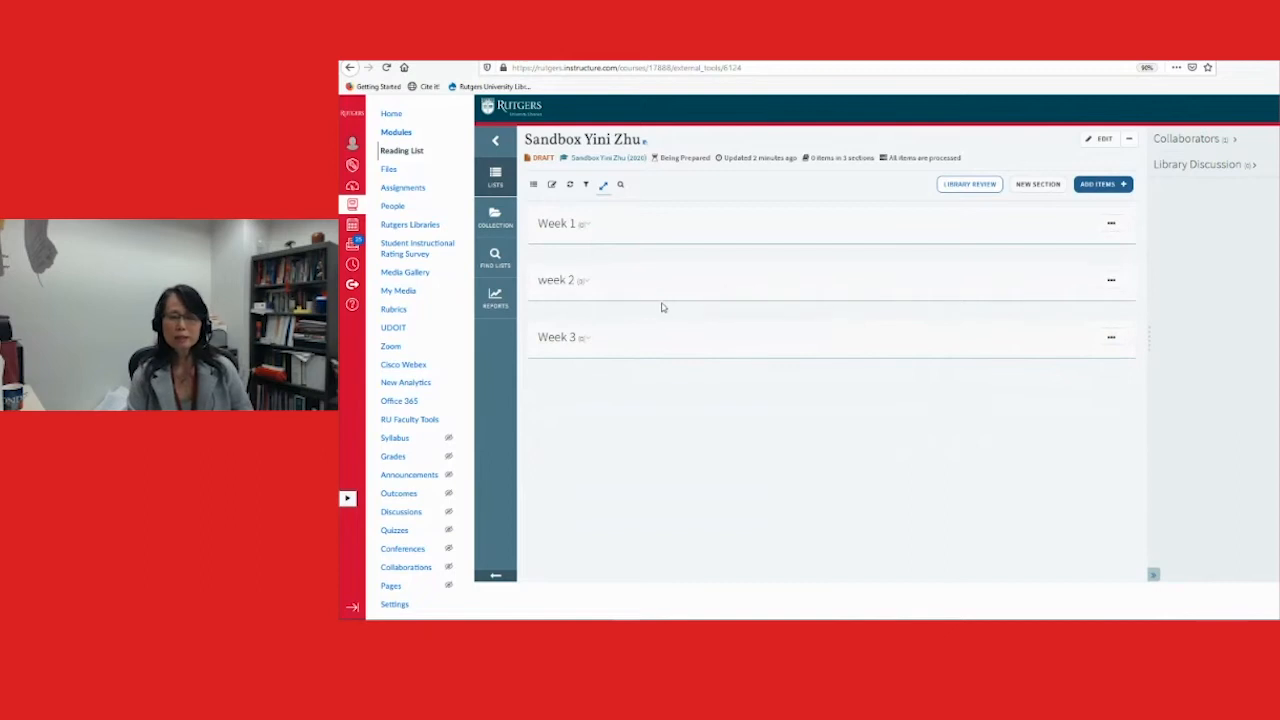
Start adding items to the reading list and search all library resources for "Introduction to the pharmaceutical" sciences
{"action": "left_click", "coordinate": [1106, 186]}
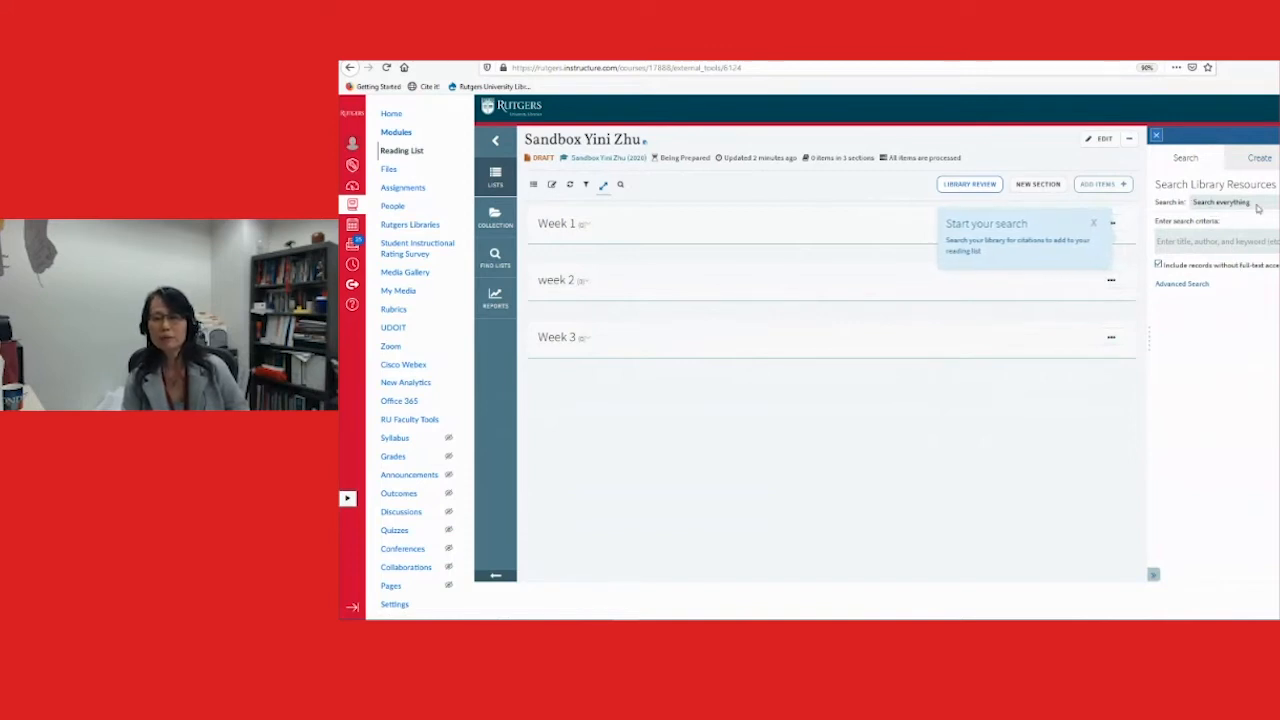
{"action": "left_click", "coordinate": [1212, 240]}
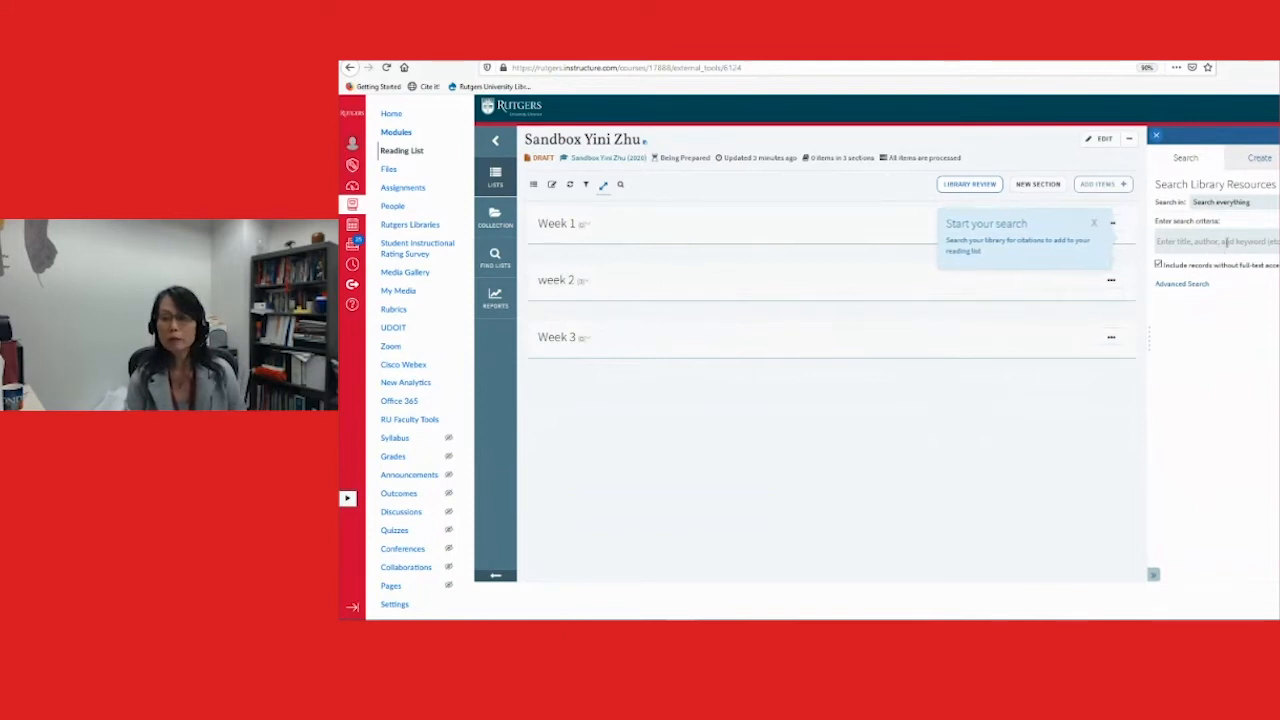
{"action": "key", "text": "ctrl+v"}
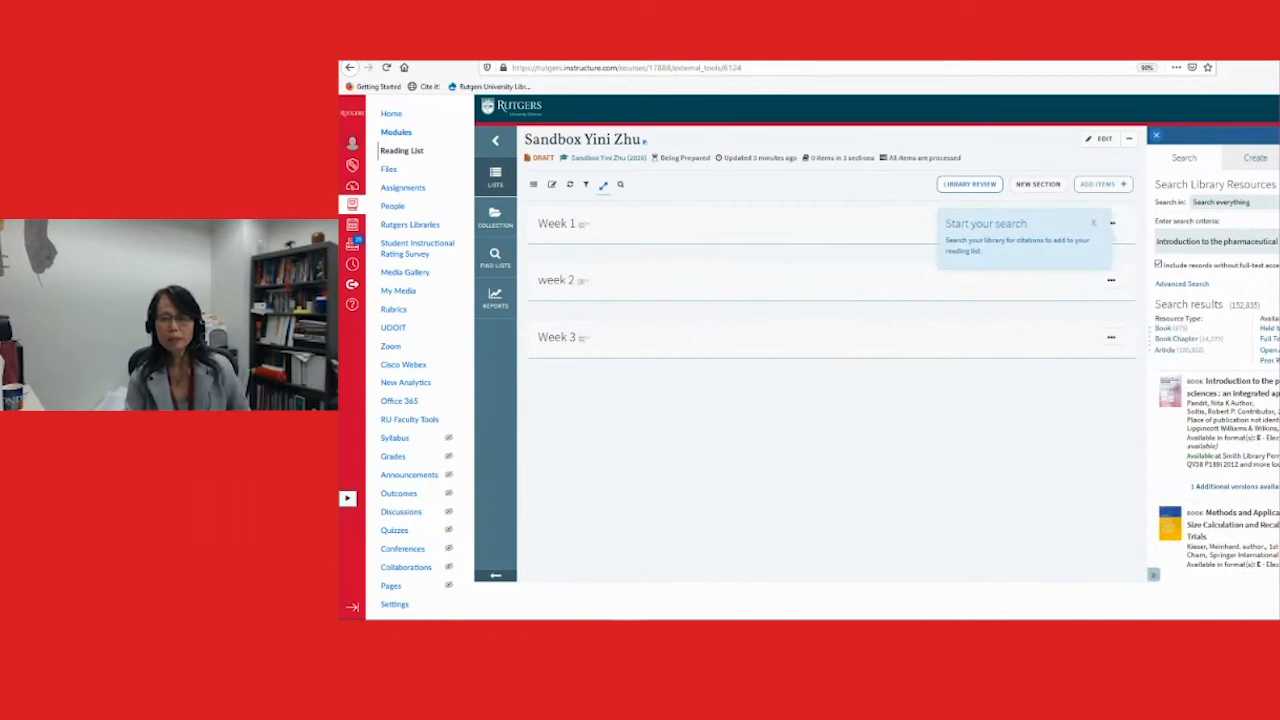
Add the book "Introduction to the pharmaceutical sciences : an integrated approach" from the search results to the Week 1 section
{"action": "scroll", "coordinate": [1215, 400], "scroll_direction": "down", "scroll_amount": 2}
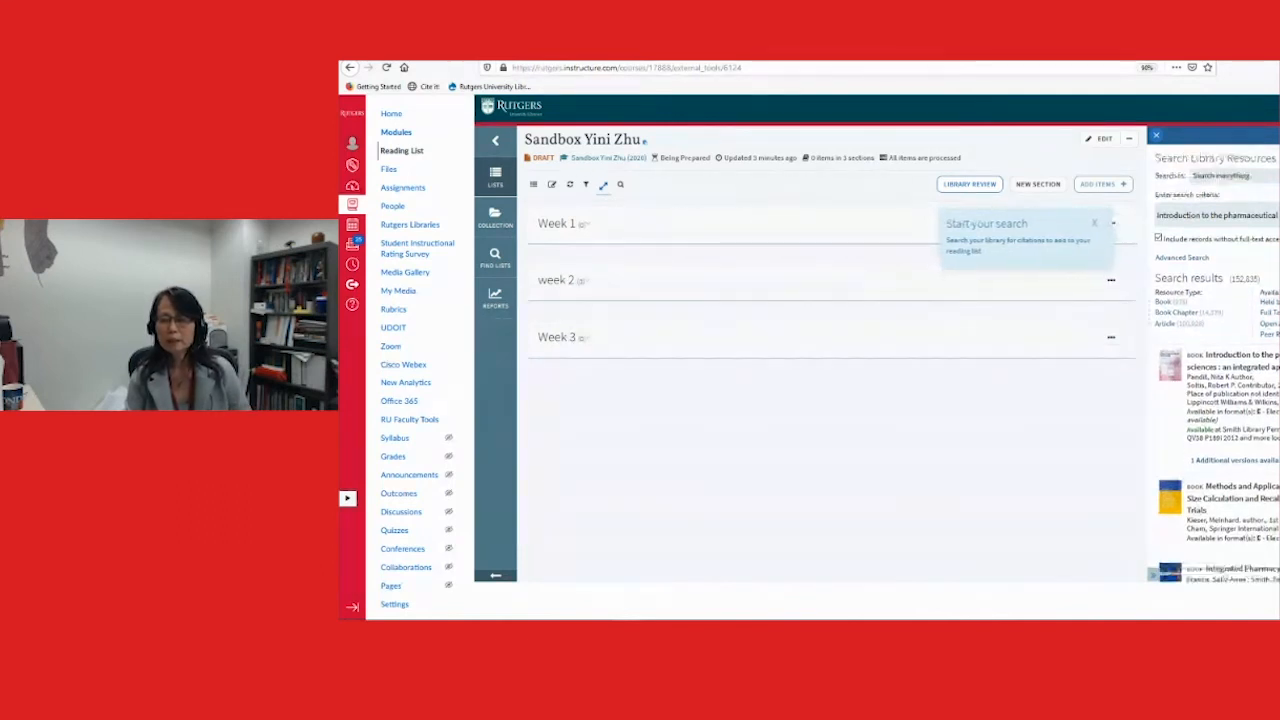
{"action": "scroll", "coordinate": [1215, 360], "scroll_direction": "up", "scroll_amount": 2}
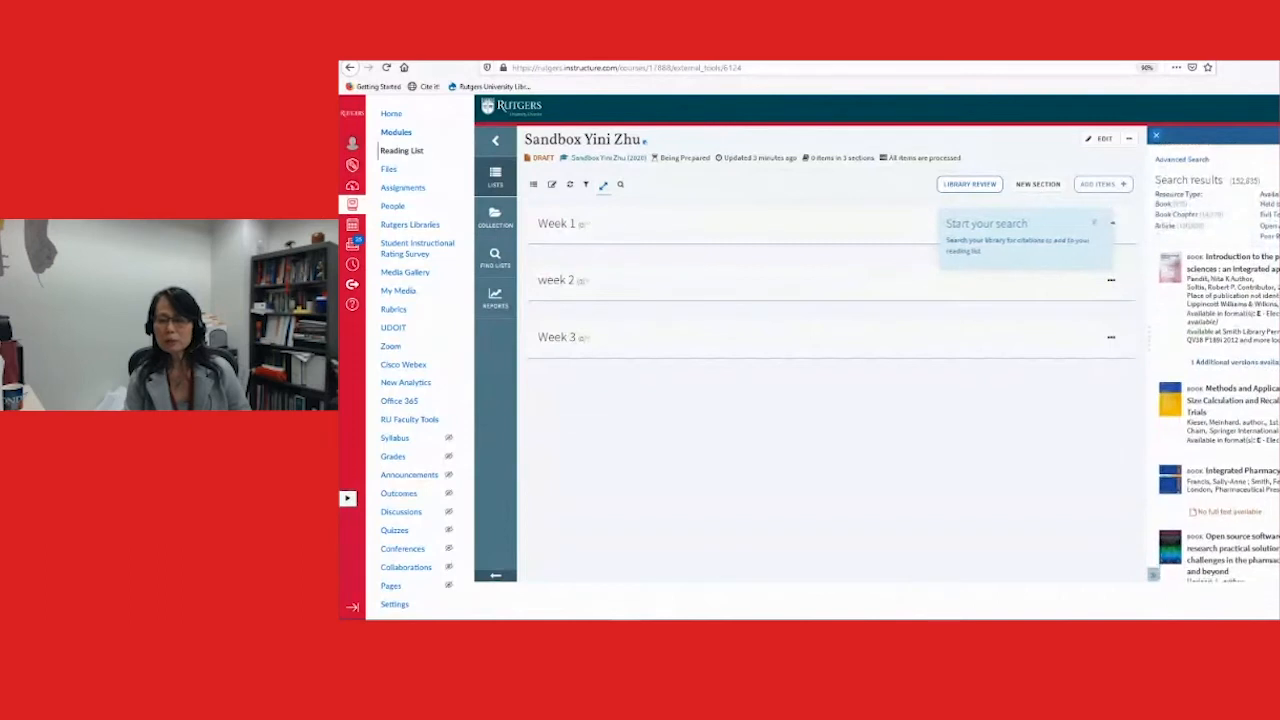
{"action": "scroll", "coordinate": [1215, 364], "scroll_direction": "up", "scroll_amount": 1}
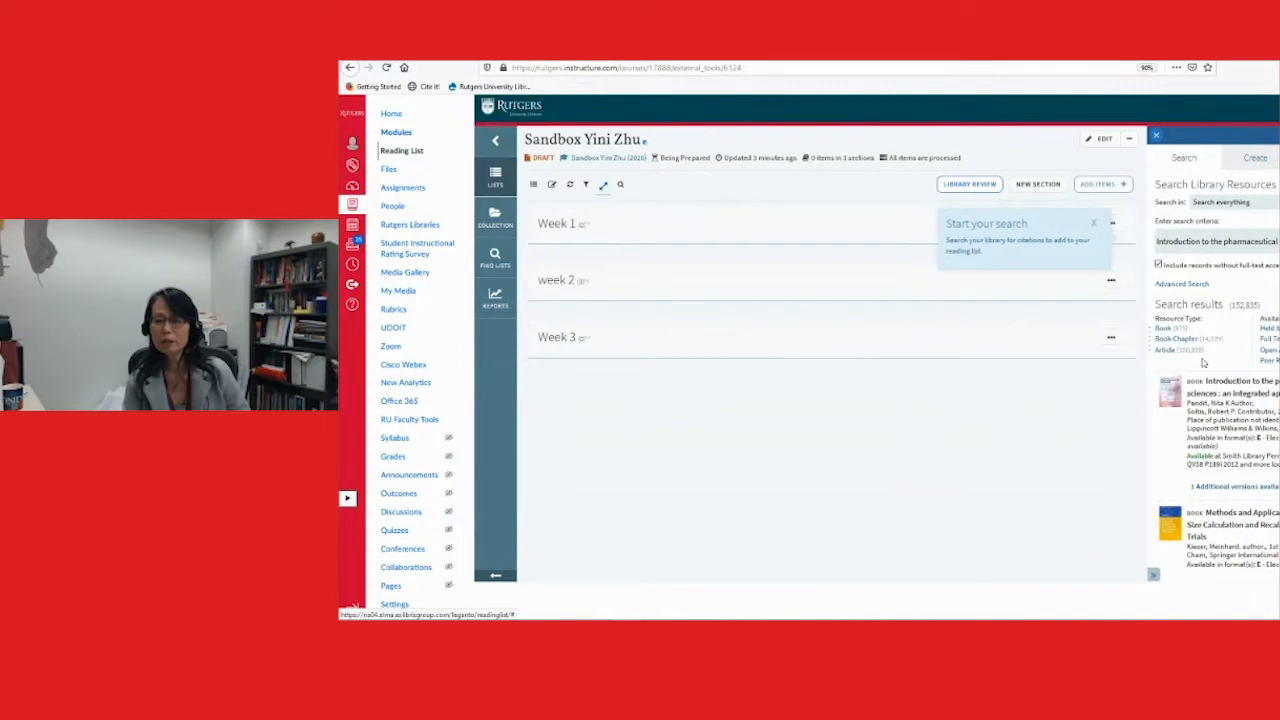
{"action": "scroll", "coordinate": [1215, 360], "scroll_direction": "down", "scroll_amount": 2}
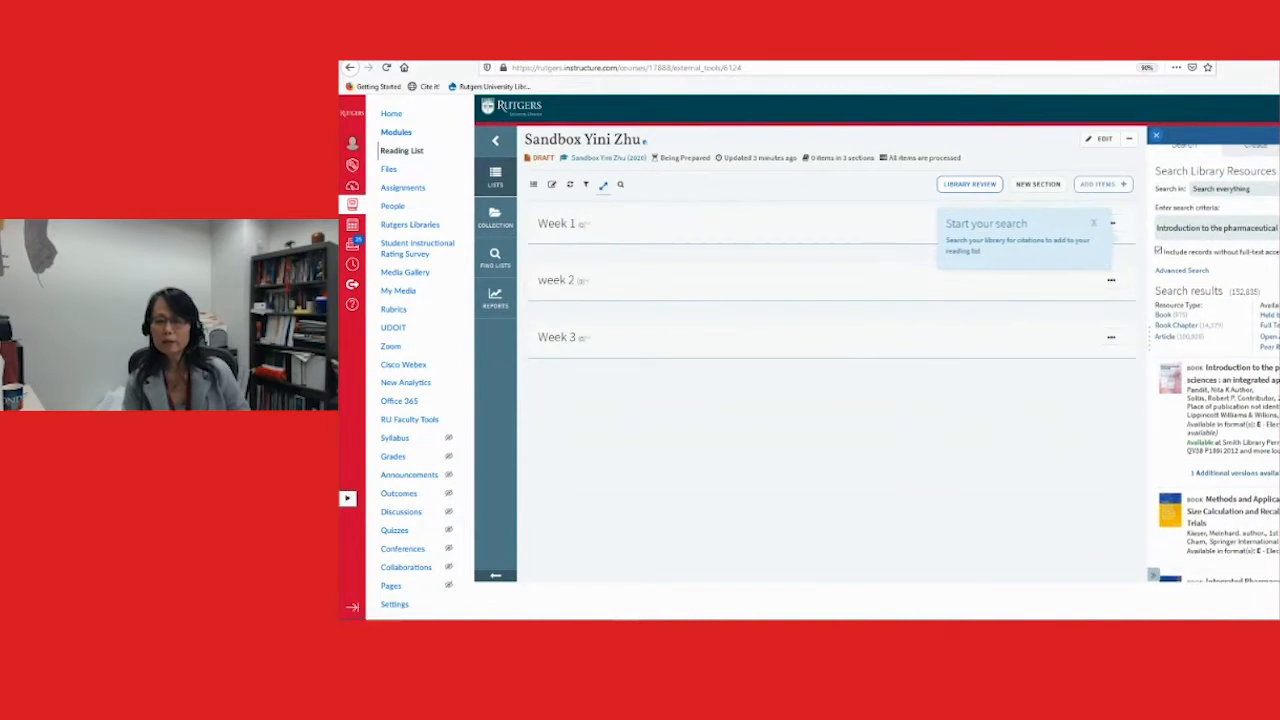
{"action": "scroll", "coordinate": [1215, 360], "scroll_direction": "down", "scroll_amount": 2}
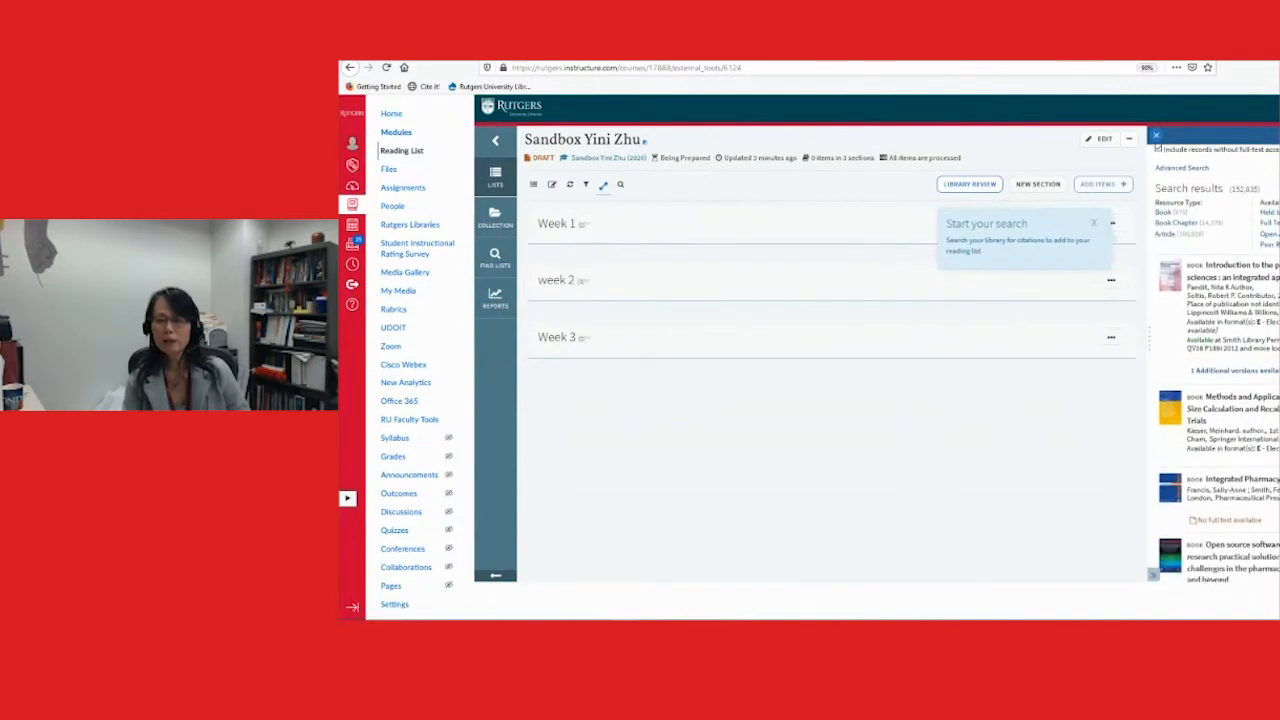
{"action": "scroll", "coordinate": [1215, 360], "scroll_direction": "down", "scroll_amount": 2}
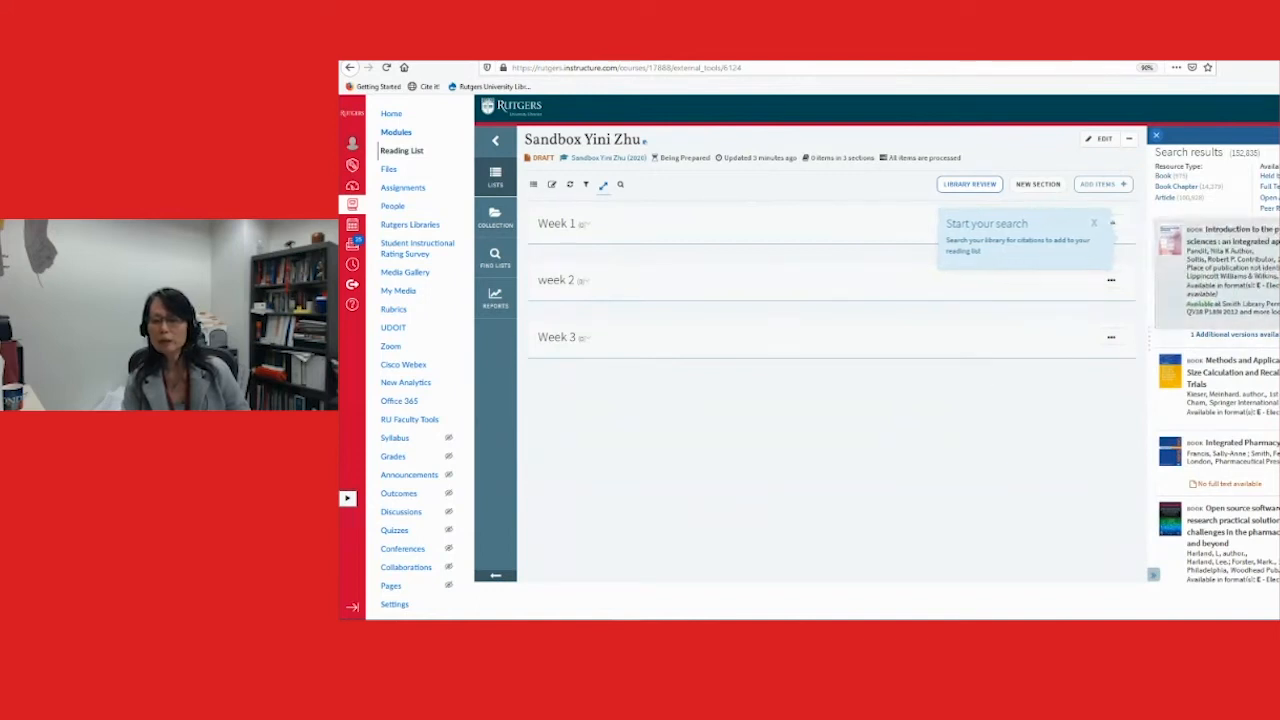
{"action": "scroll", "coordinate": [1240, 280], "scroll_direction": "up", "scroll_amount": 1}
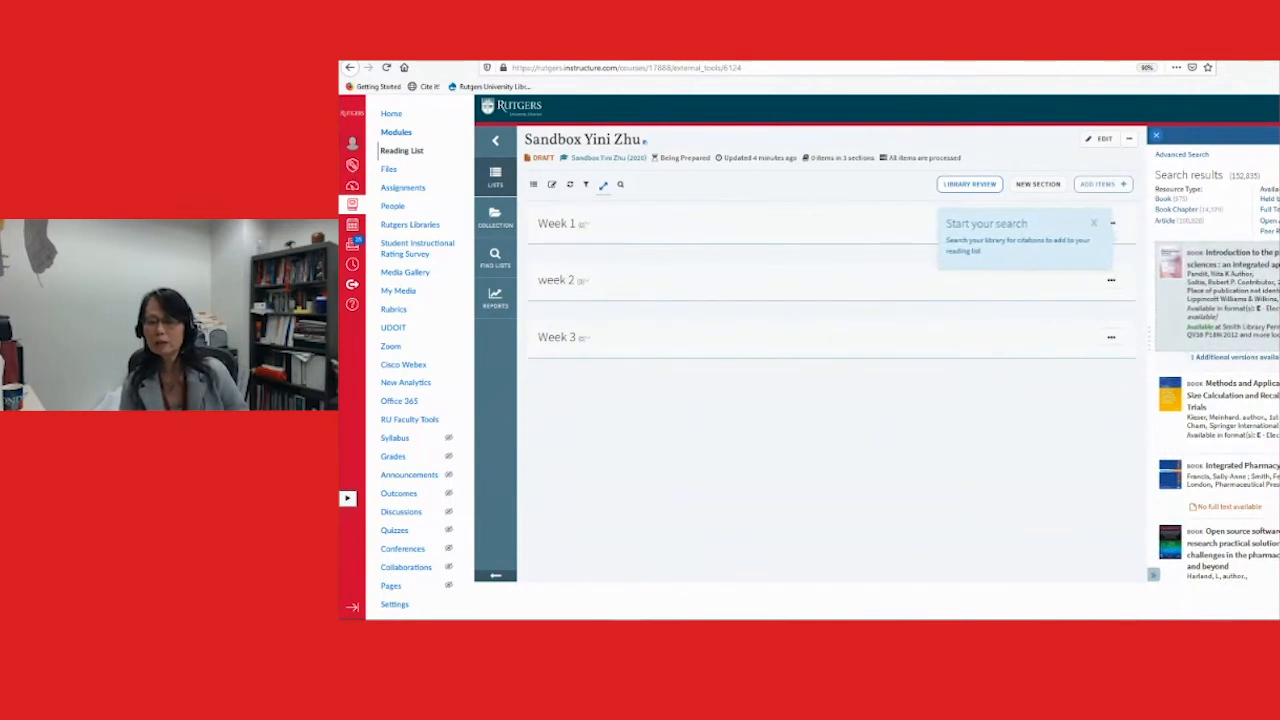
{"action": "left_click", "coordinate": [1241, 300]}
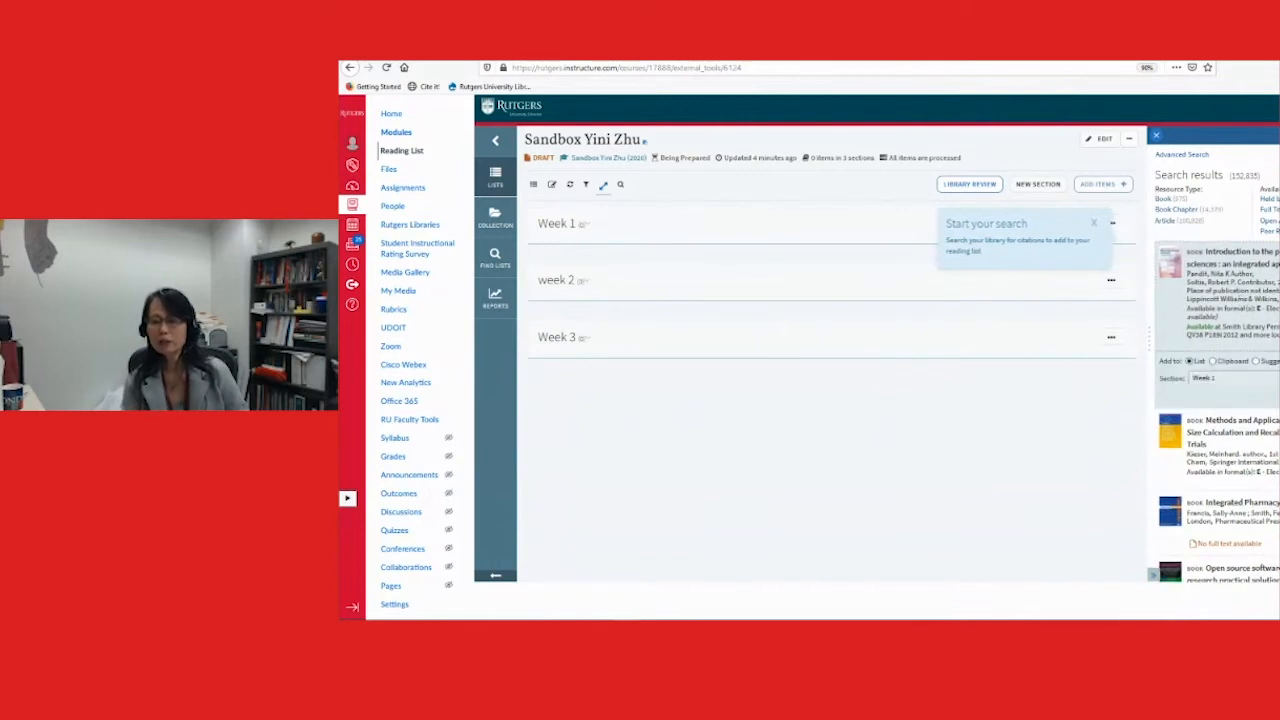
{"action": "scroll", "coordinate": [1190, 420], "scroll_direction": "down", "scroll_amount": 2}
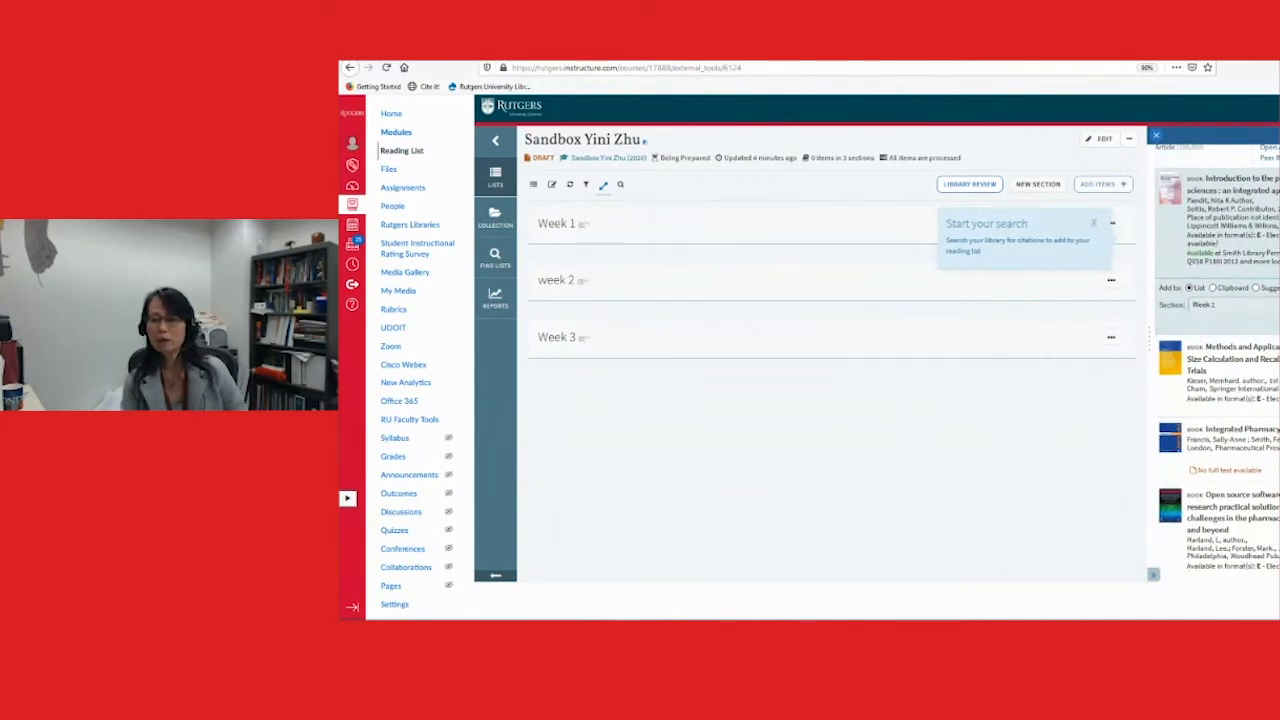
{"action": "left_click", "coordinate": [1250, 304]}
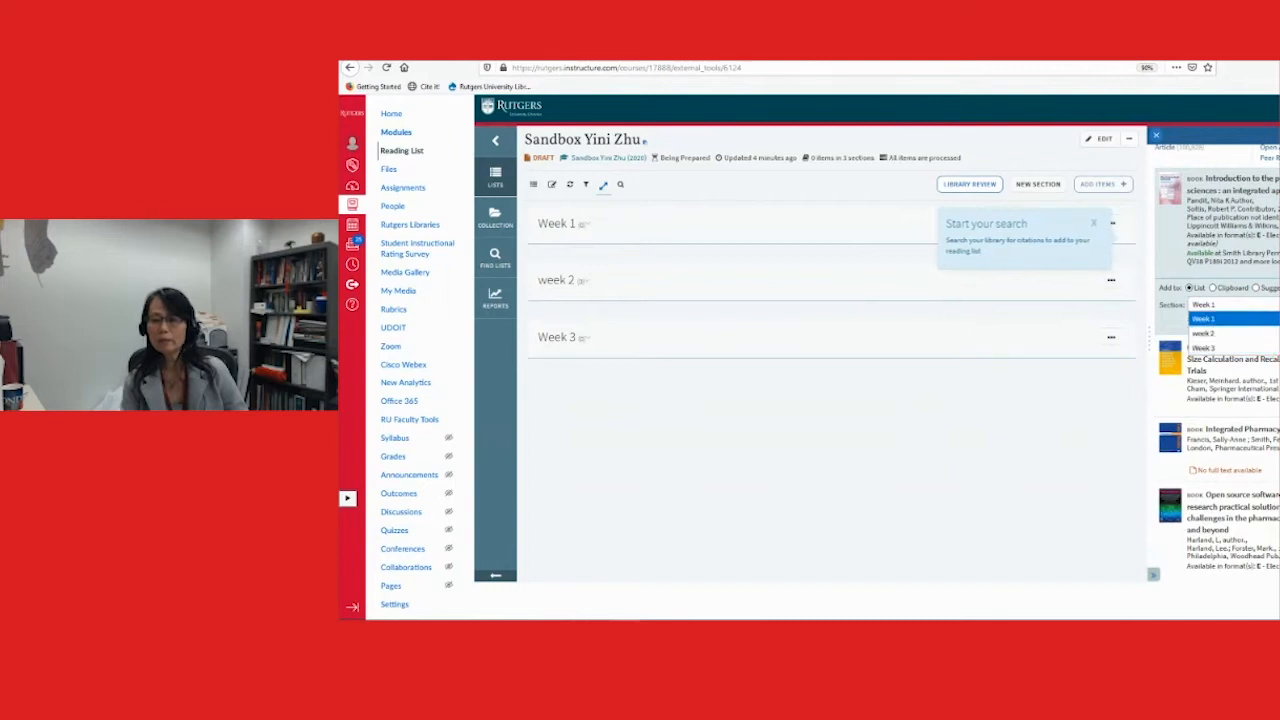
{"action": "left_click", "coordinate": [1234, 319]}
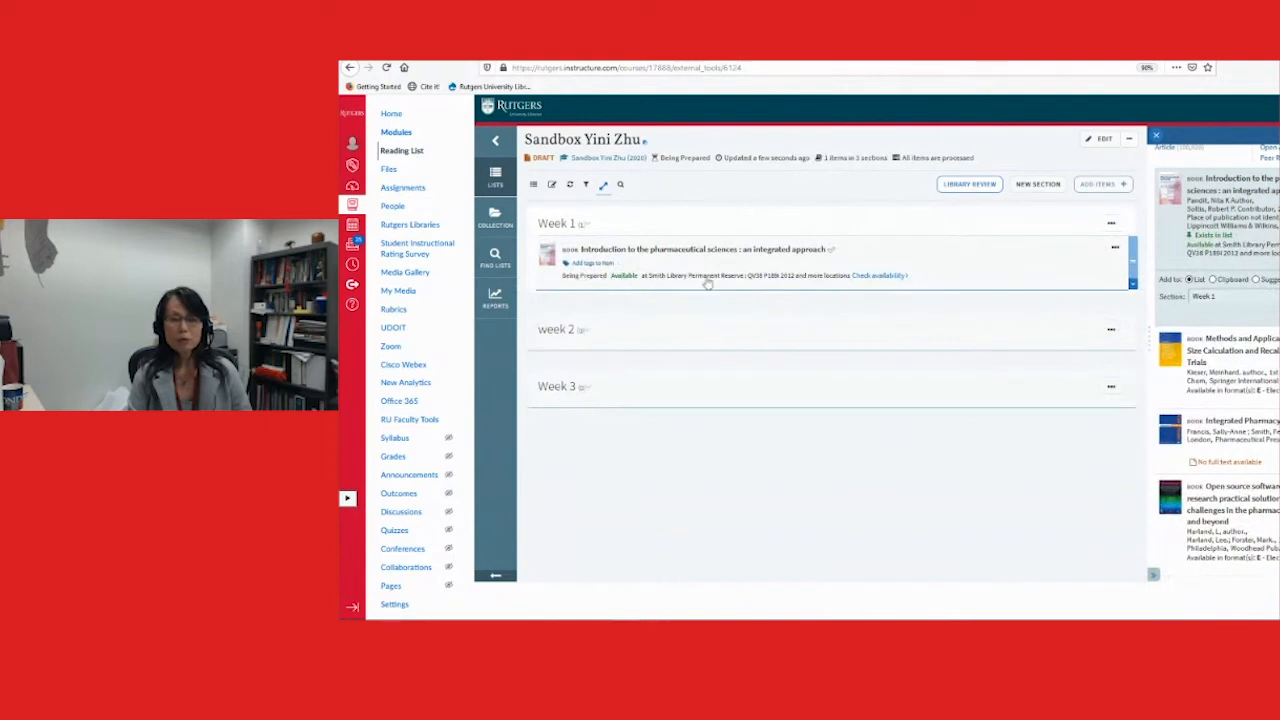
Check the Week 1 book's availability, view it online and expand its table of contents, then return to the reading list
{"action": "left_click", "coordinate": [866, 279]}
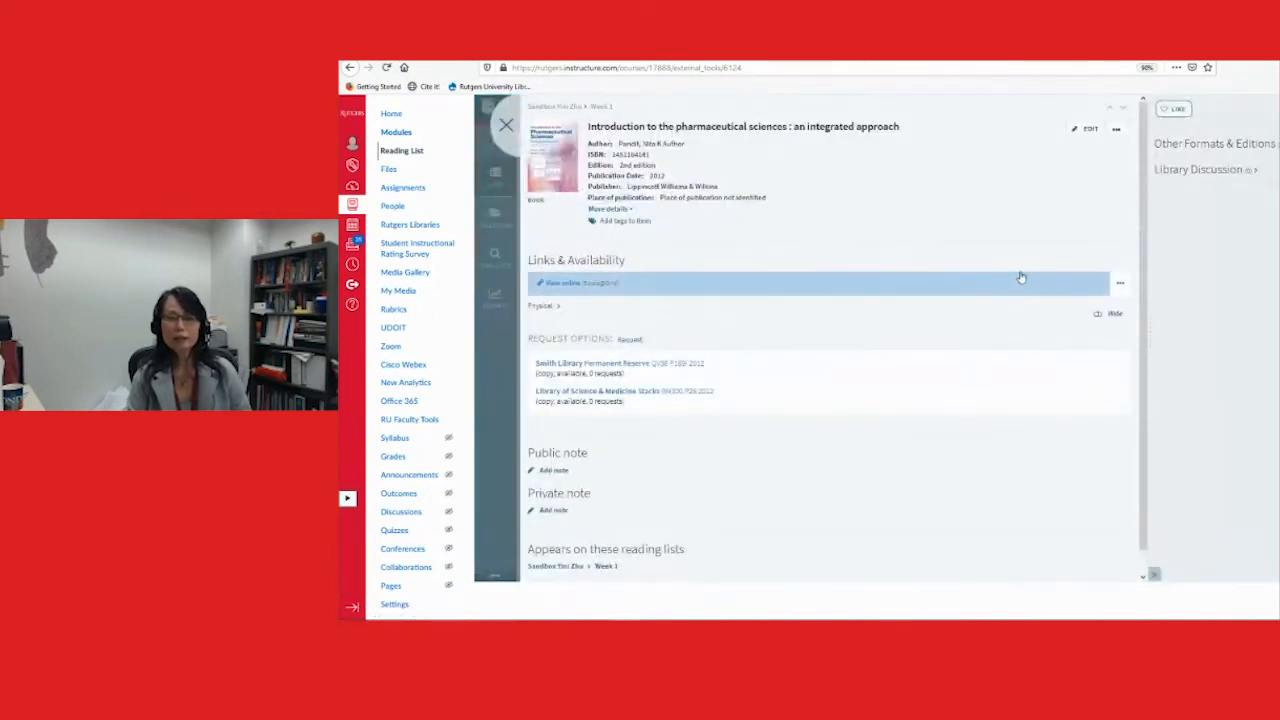
{"action": "left_click", "coordinate": [556, 285]}
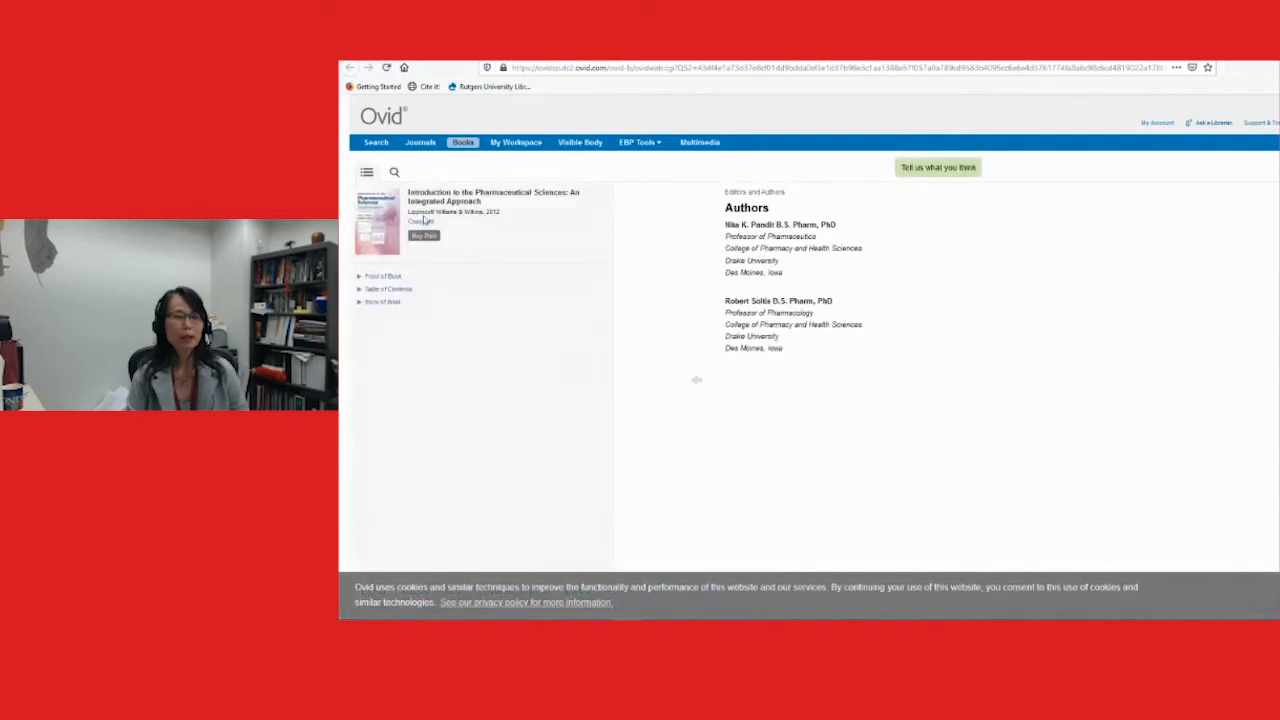
{"action": "left_click", "coordinate": [360, 290]}
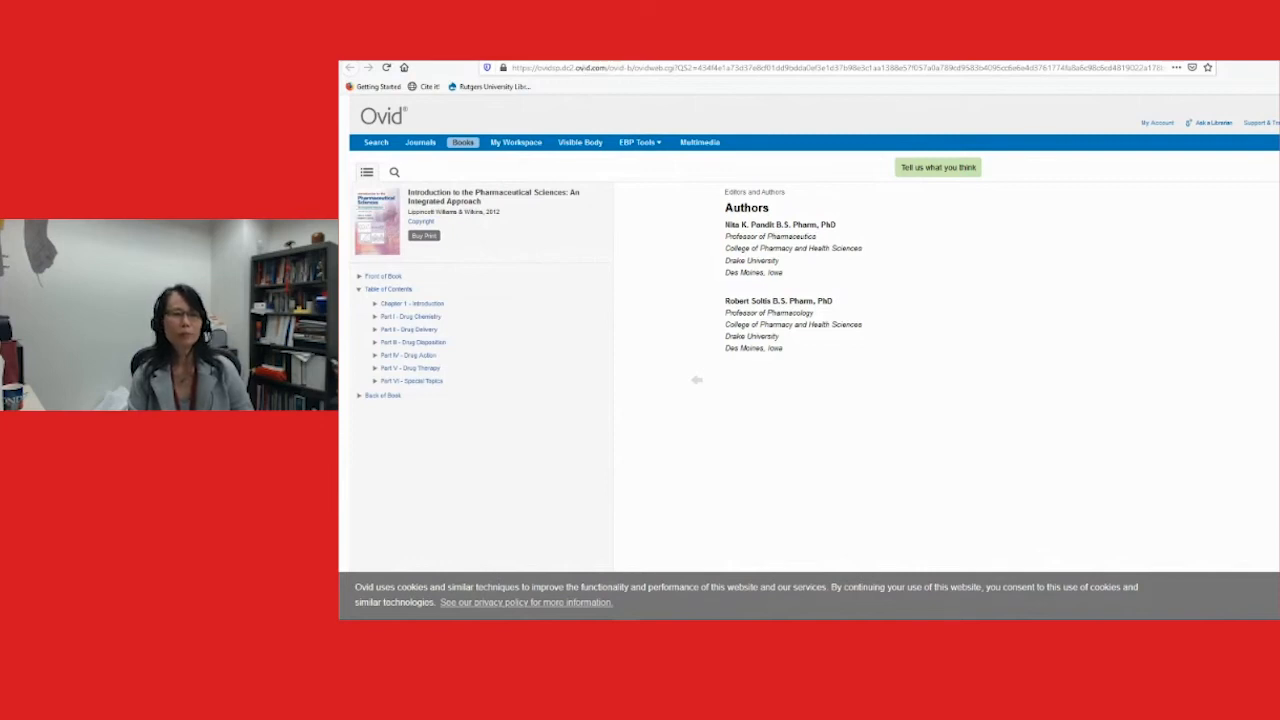
{"action": "left_click", "coordinate": [588, 51]}
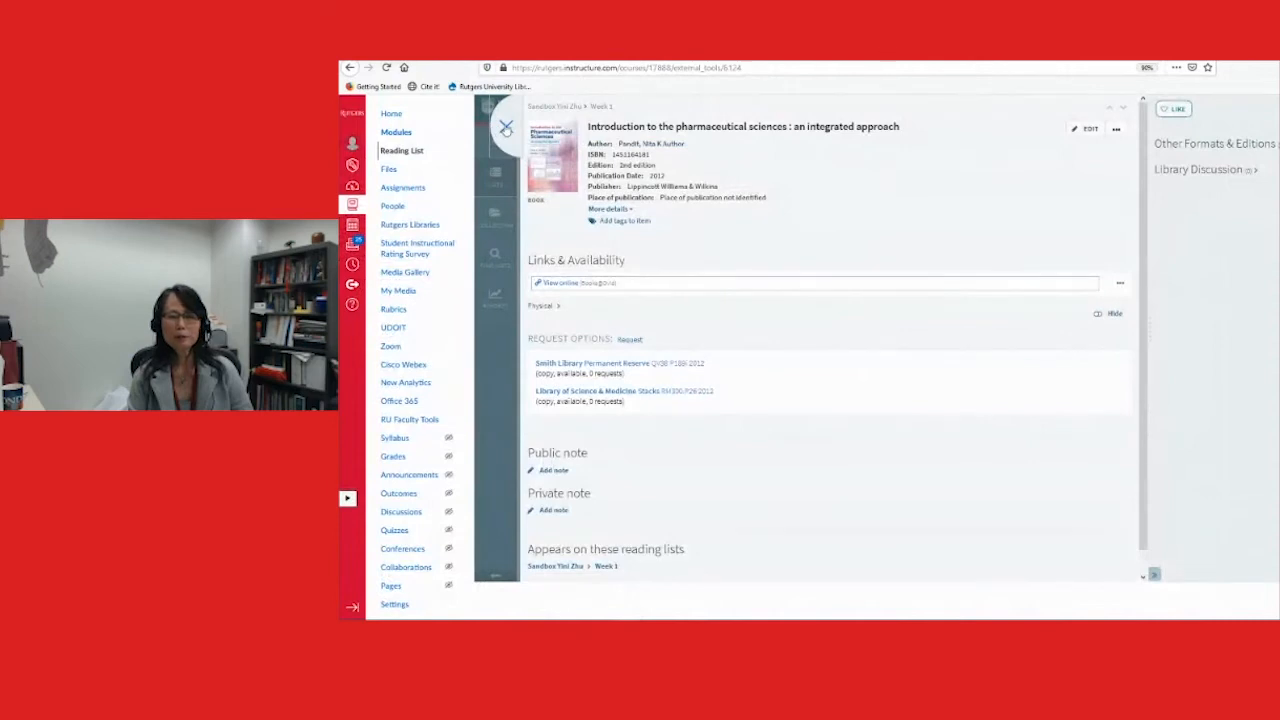
{"action": "left_click", "coordinate": [506, 128]}
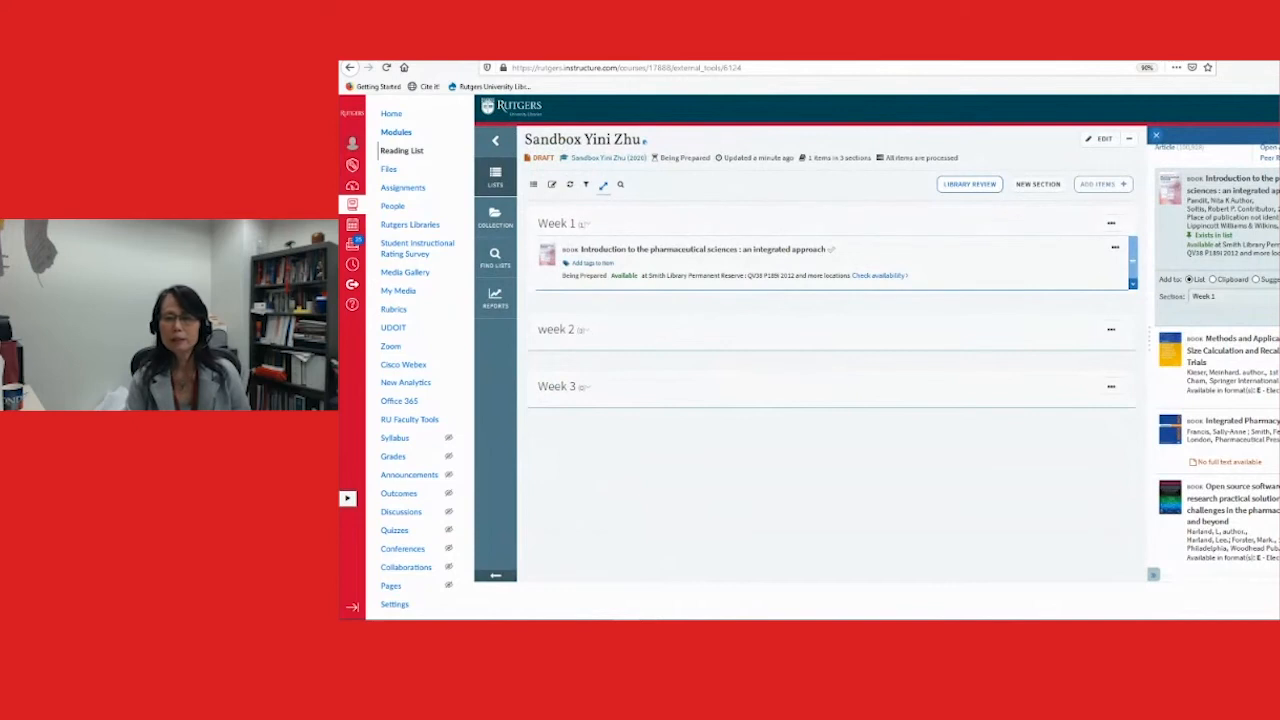
Search all library resources for "covid-19 vaccine development" and limit the results to articles
{"action": "scroll", "coordinate": [1208, 288], "scroll_direction": "up", "scroll_amount": 3}
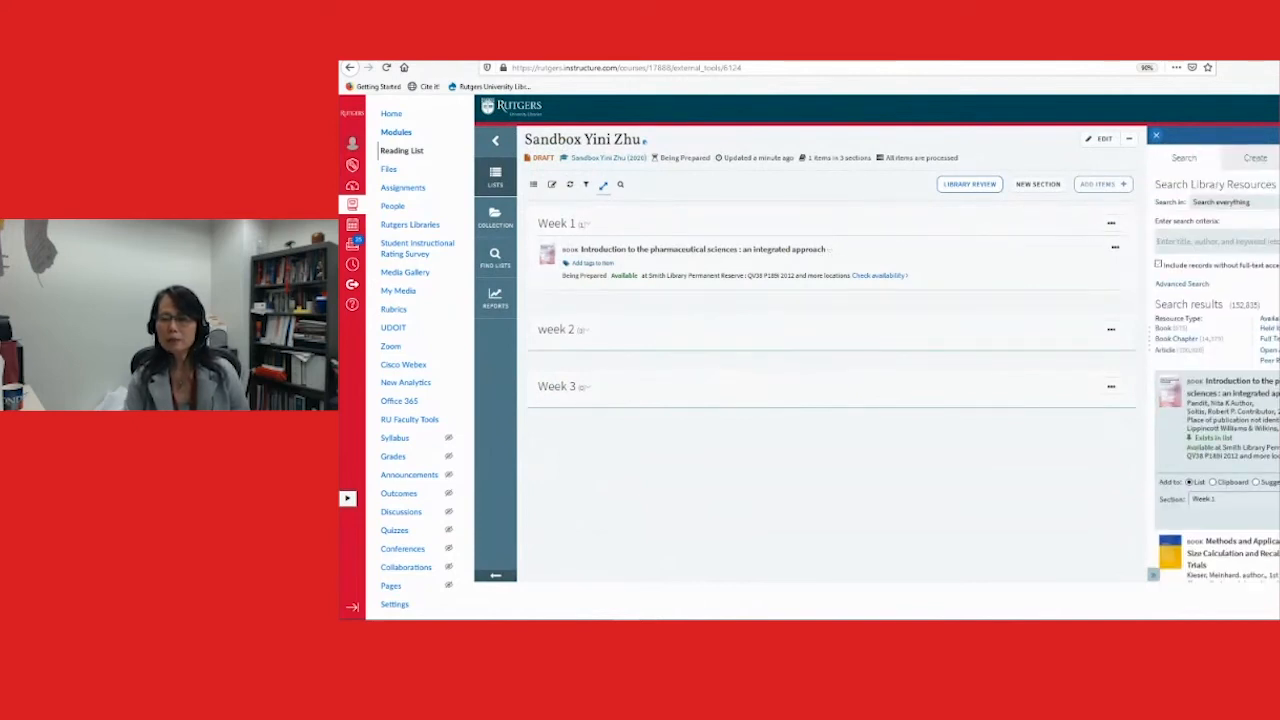
{"action": "left_click", "coordinate": [1216, 241]}
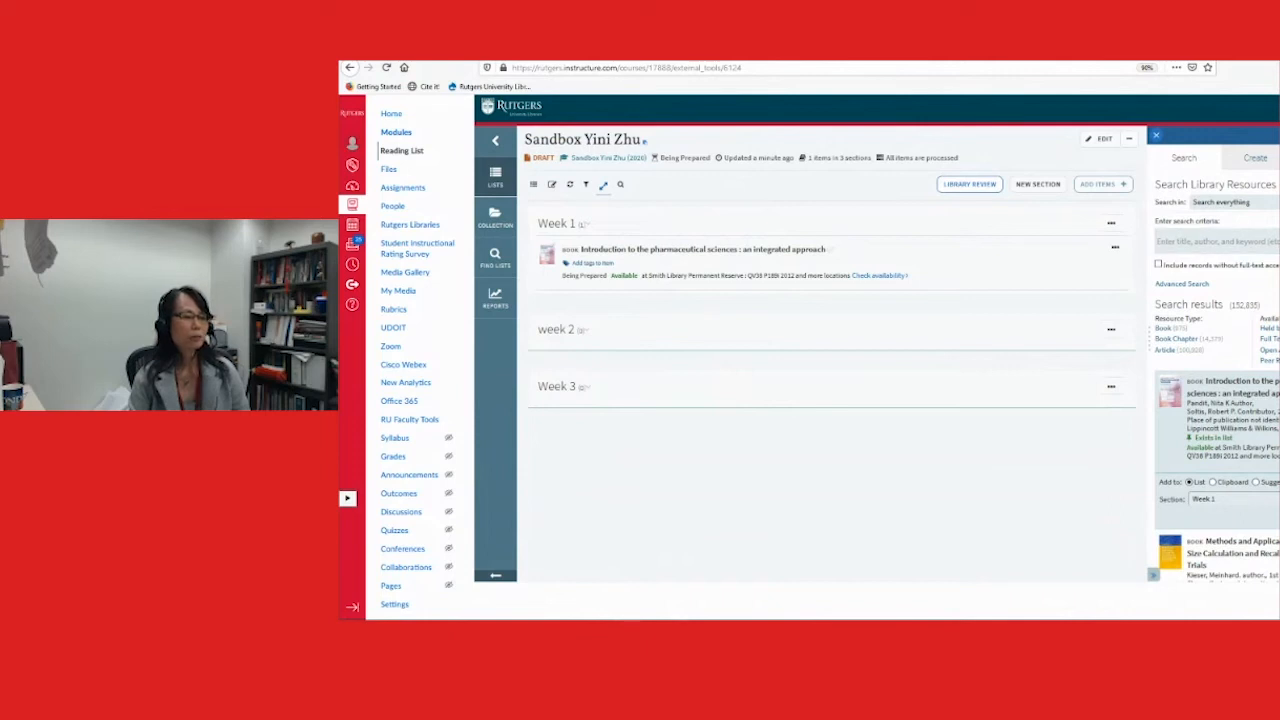
{"action": "left_click", "coordinate": [1258, 241]}
{"action": "type", "text": "covid-19 vaccine development"}
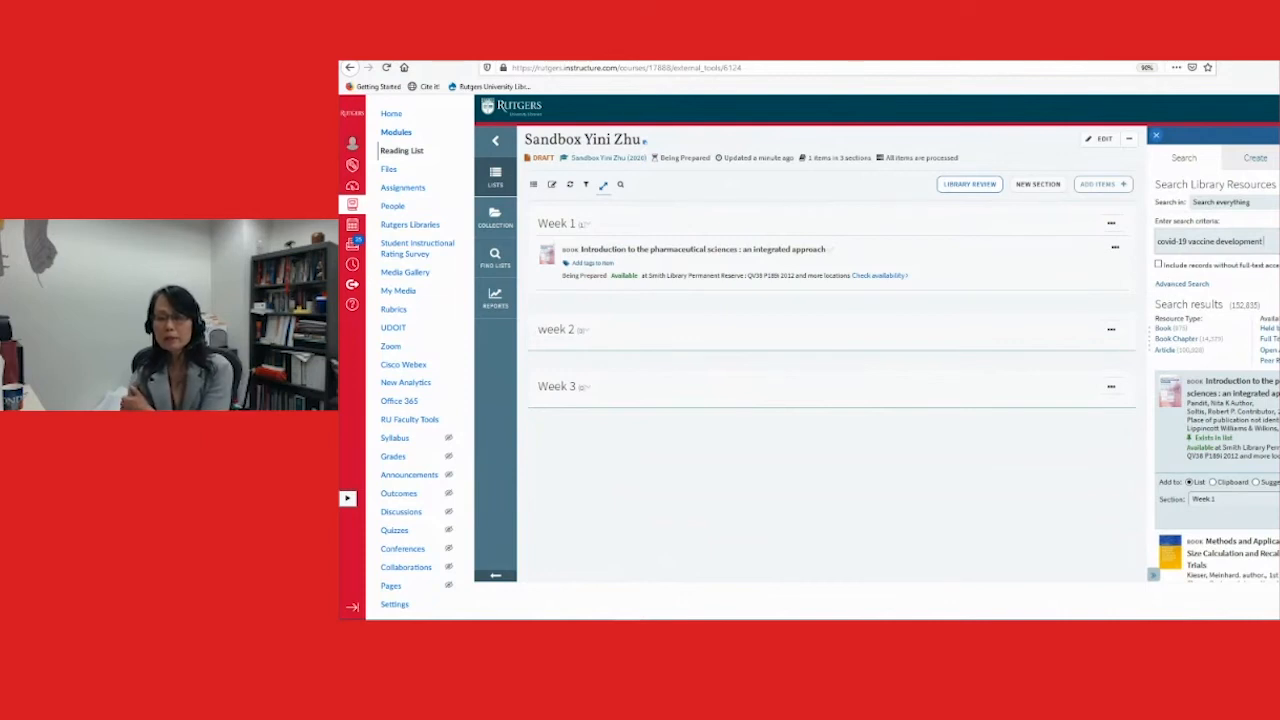
{"action": "key", "text": "Return"}
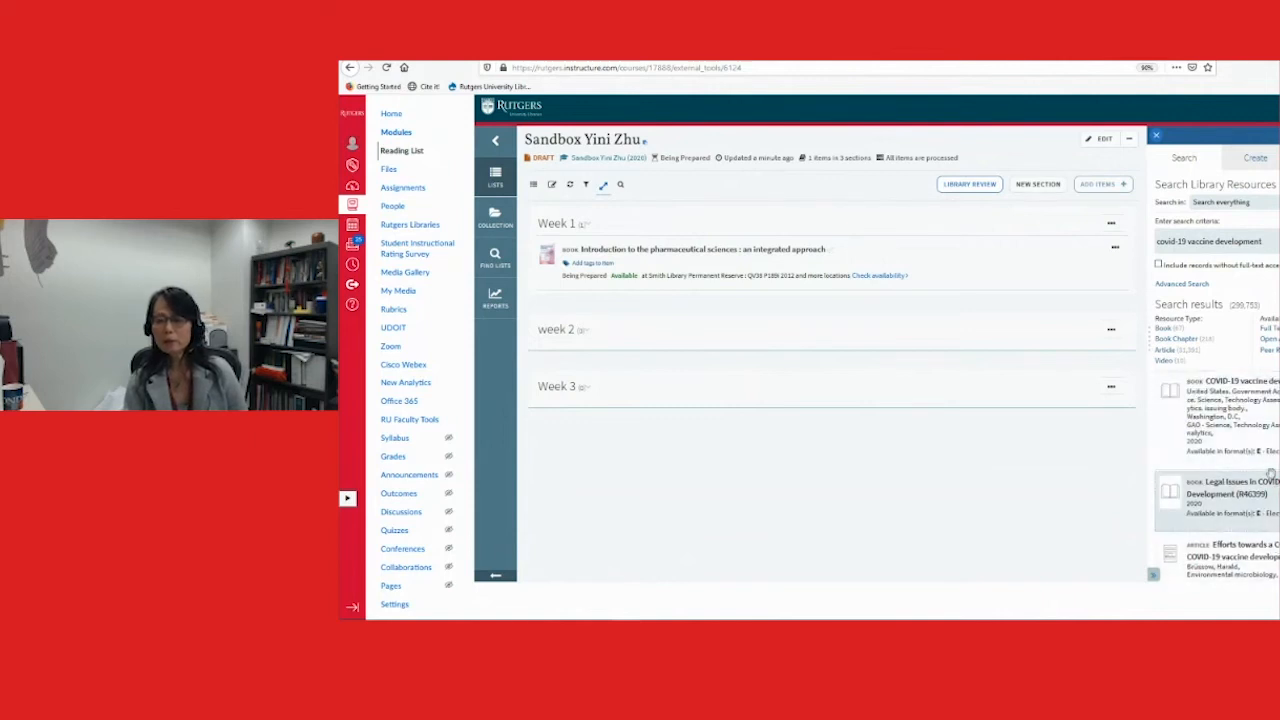
{"action": "left_click", "coordinate": [1164, 351]}
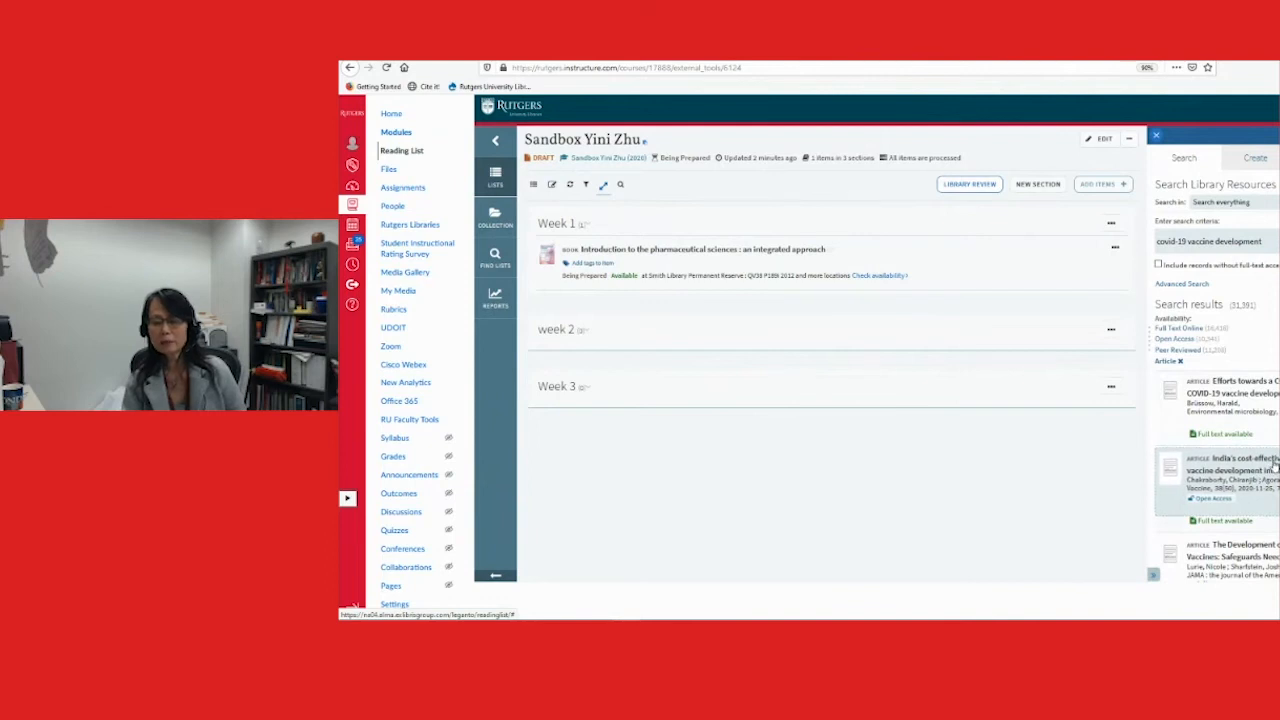
Add the article "Efforts towards a COVID-19 vaccine: COVID-19 vaccine development" to the week 2 section
{"action": "left_click", "coordinate": [1236, 393]}
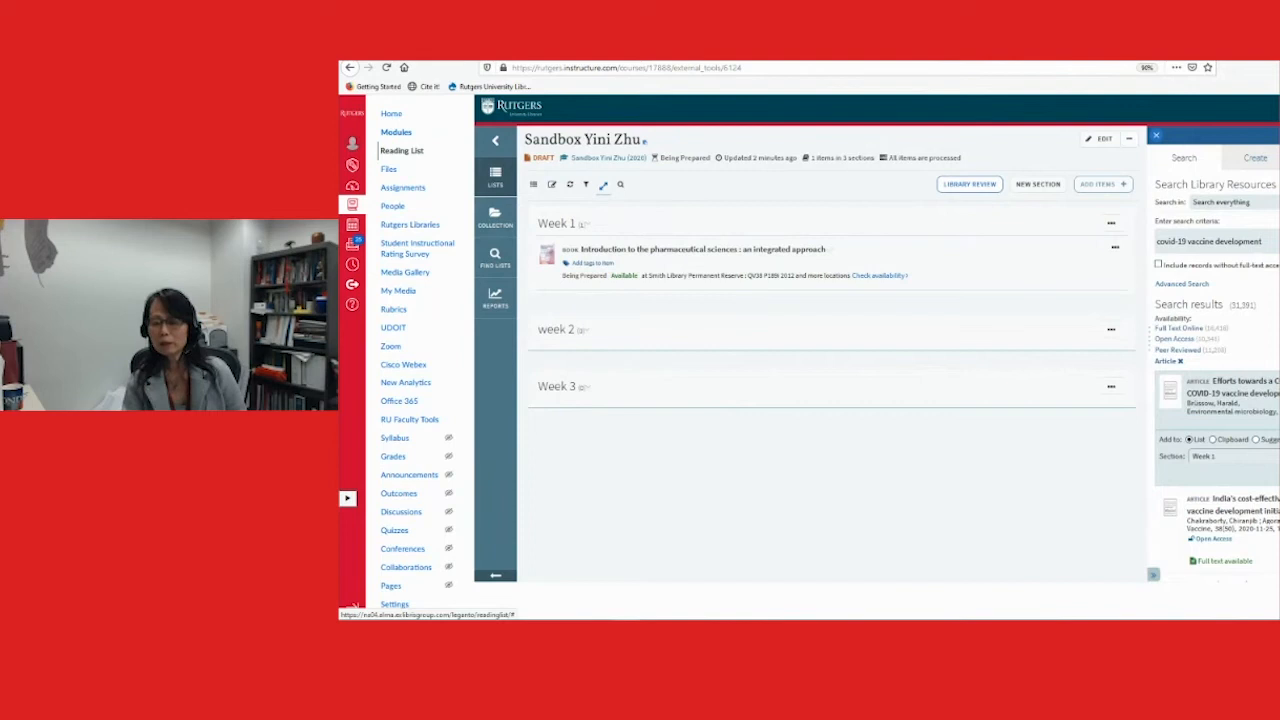
{"action": "left_click", "coordinate": [1276, 456]}
{"action": "left_click", "coordinate": [1274, 488]}
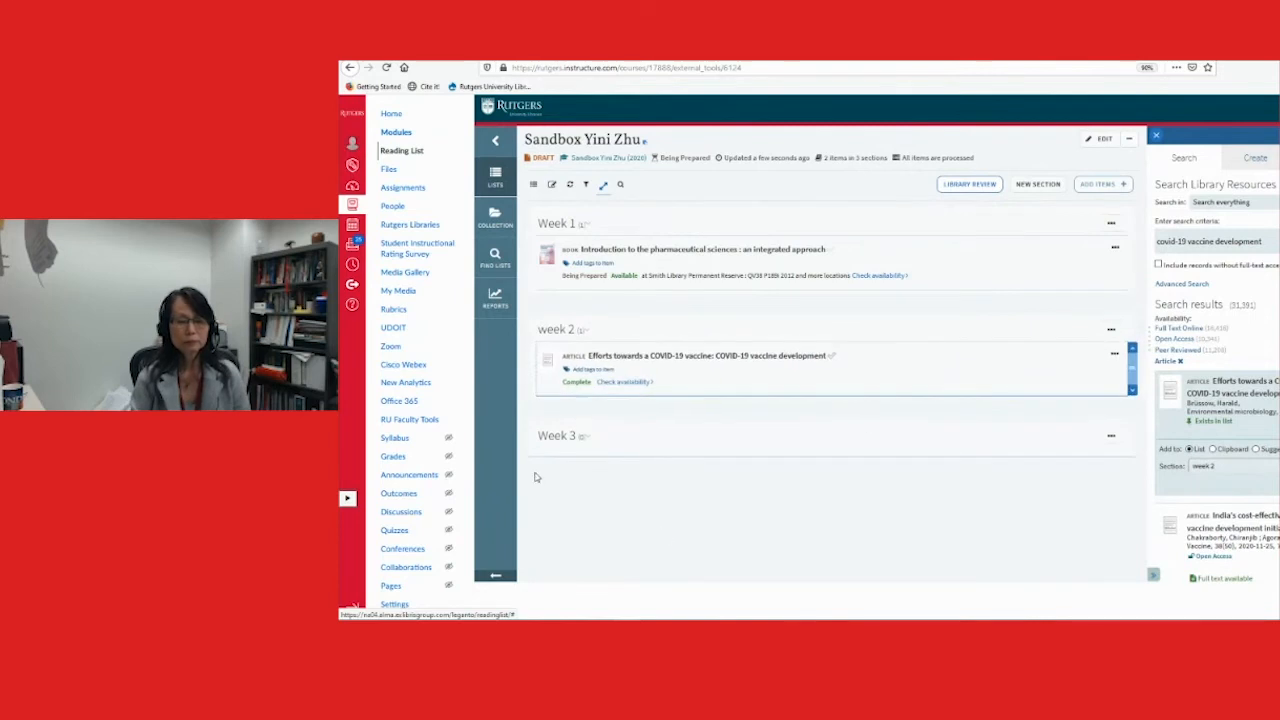
Check the week 2 article's availability and view it online, then return to the reading list
{"action": "left_click", "coordinate": [622, 384]}
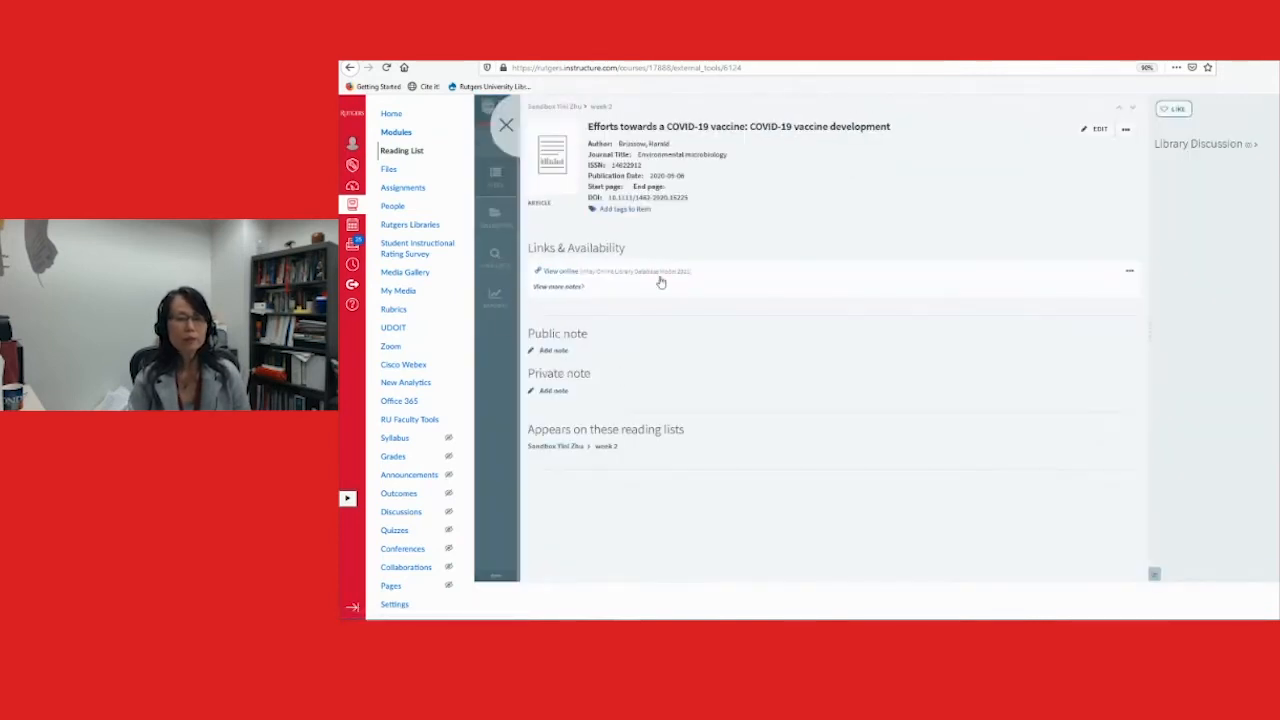
{"action": "left_click", "coordinate": [558, 272]}
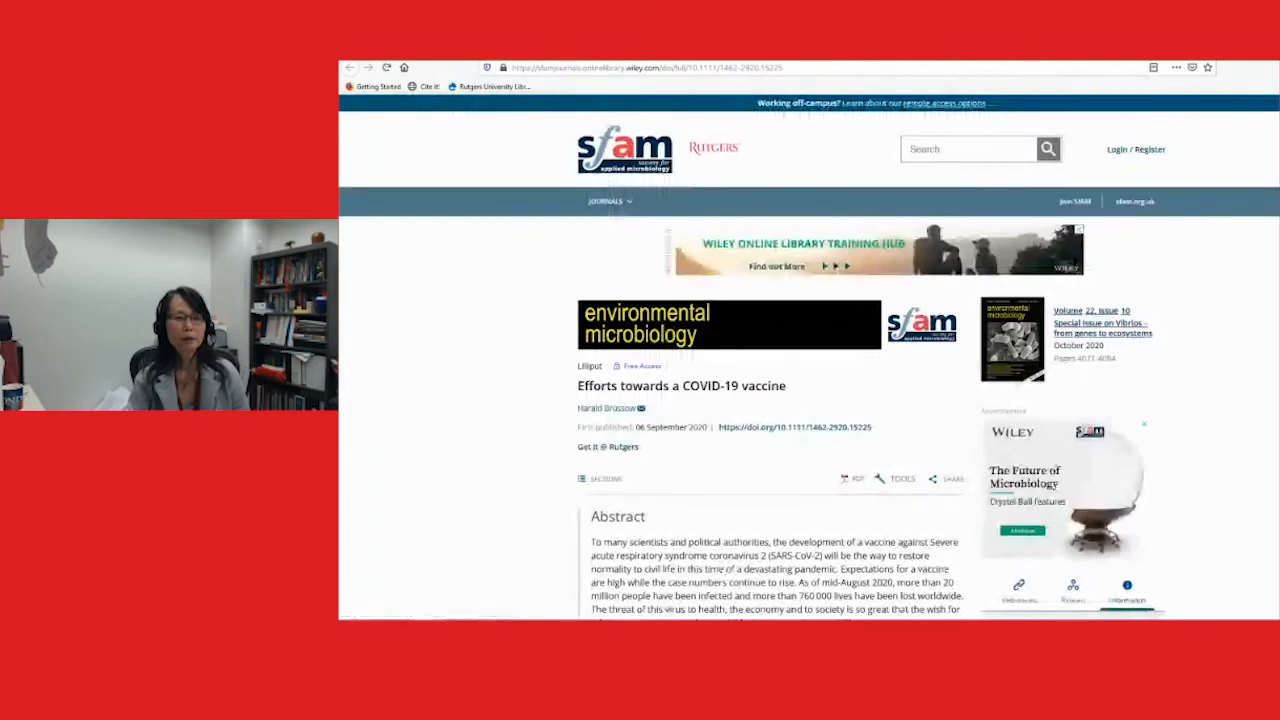
{"action": "left_click", "coordinate": [500, 50]}
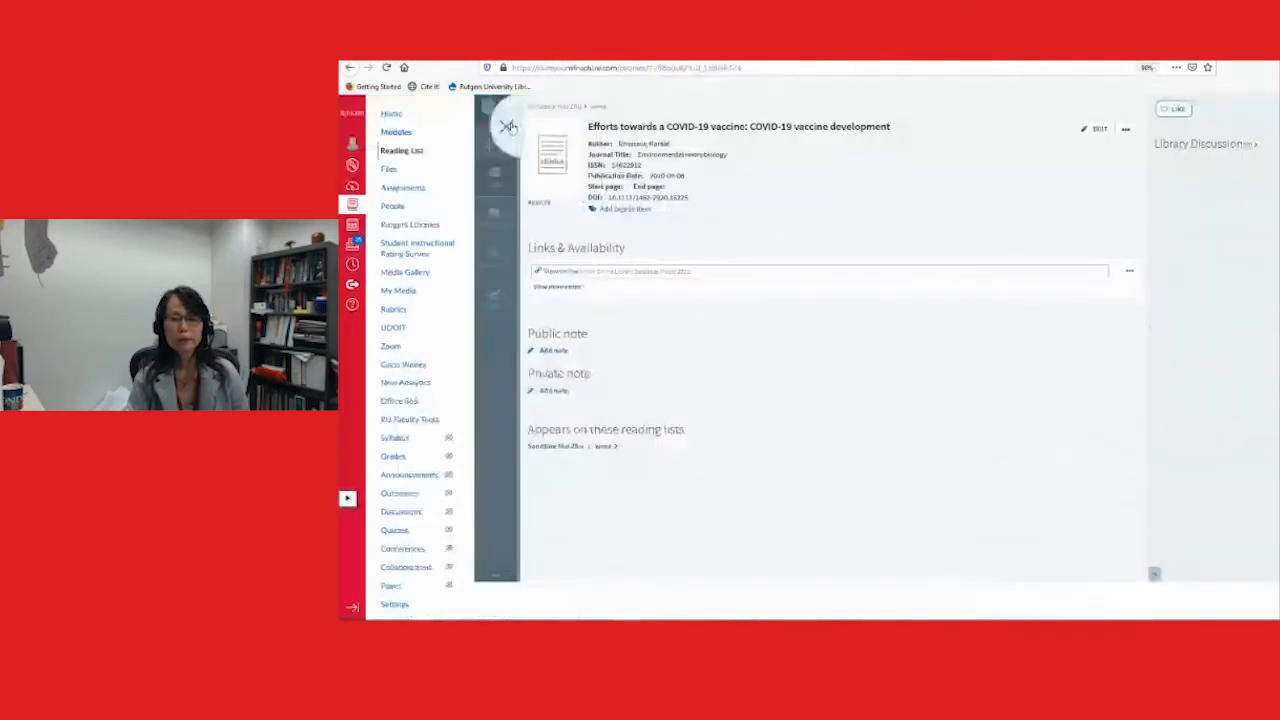
{"action": "left_click", "coordinate": [508, 126]}
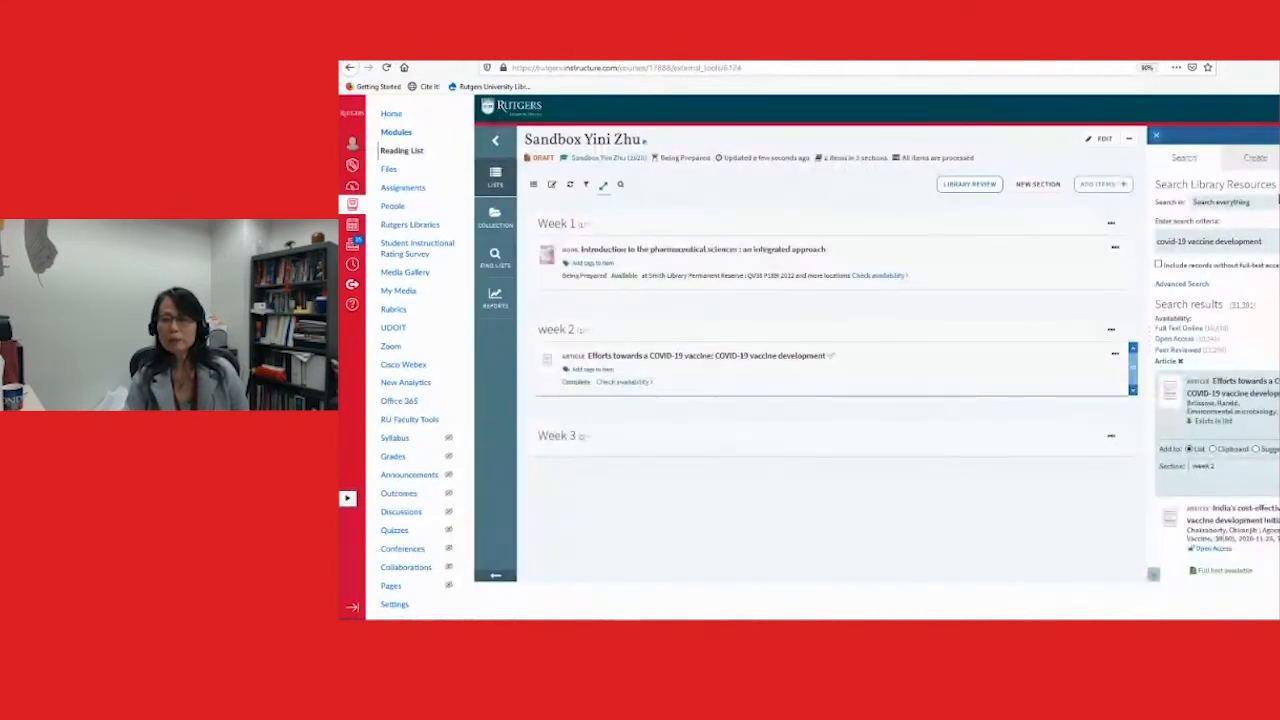
Search all library resources for "head to toe" and limit the results to videos
{"action": "left_click", "coordinate": [1226, 204]}
{"action": "left_click", "coordinate": [1276, 203]}
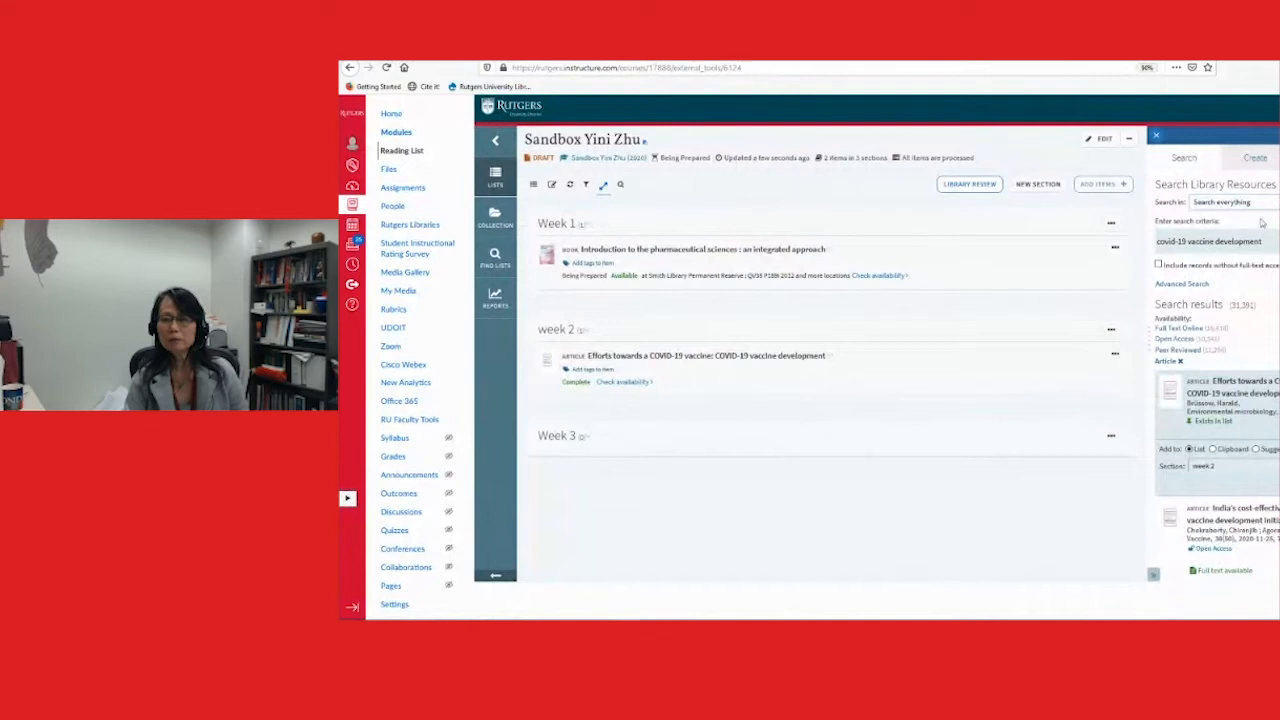
{"action": "left_click", "coordinate": [1276, 241]}
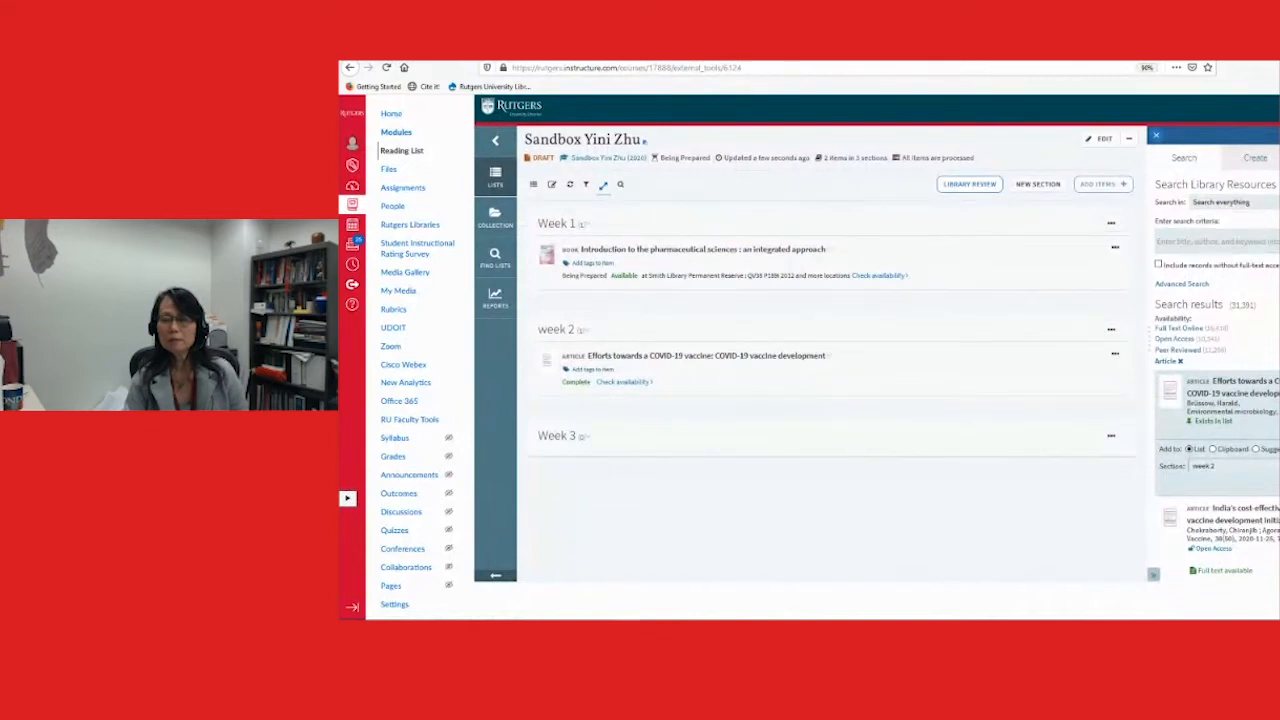
{"action": "type", "text": "head to t"}
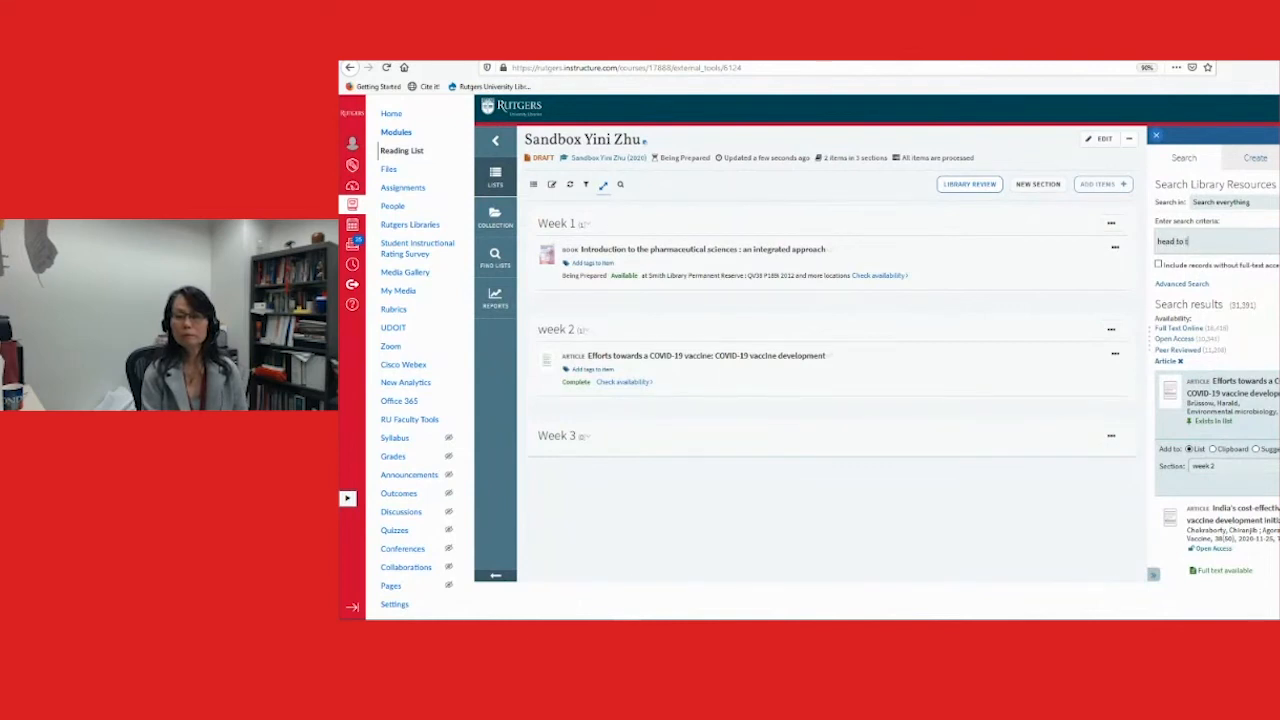
{"action": "type", "text": "ow"}
{"action": "key", "text": "BackSpace"}
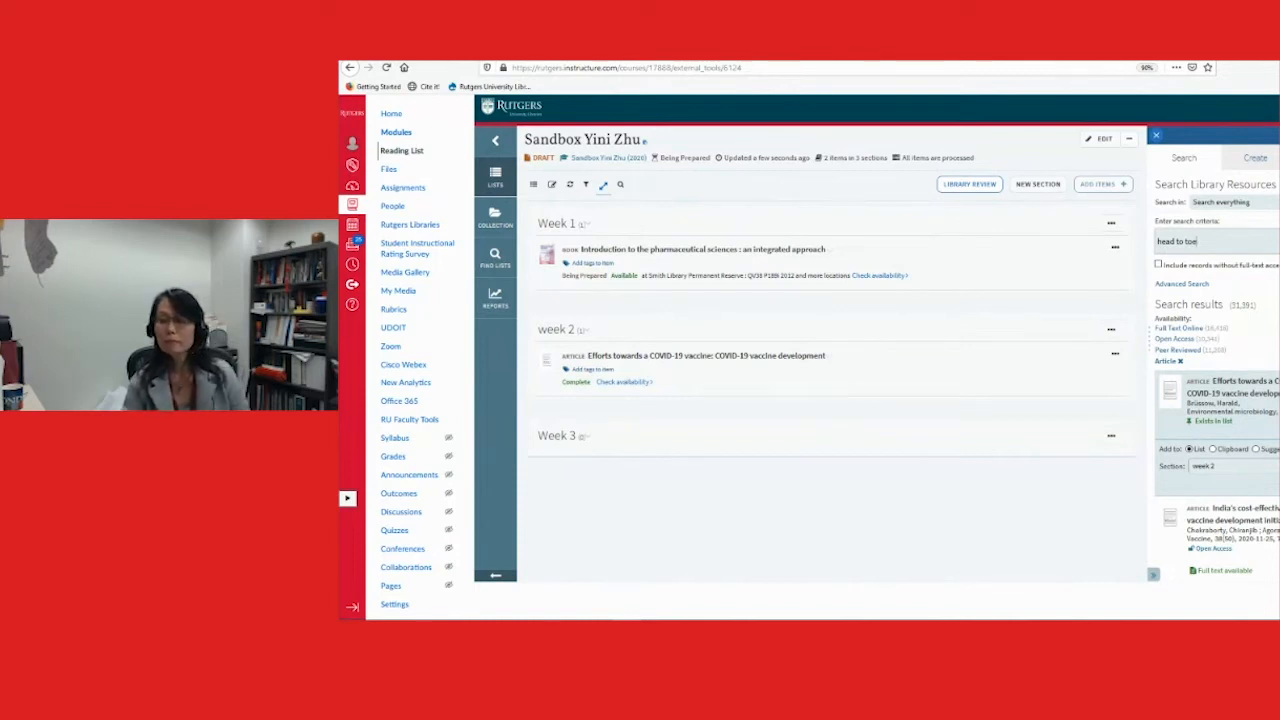
{"action": "type", "text": "e"}
{"action": "key", "text": "Return"}
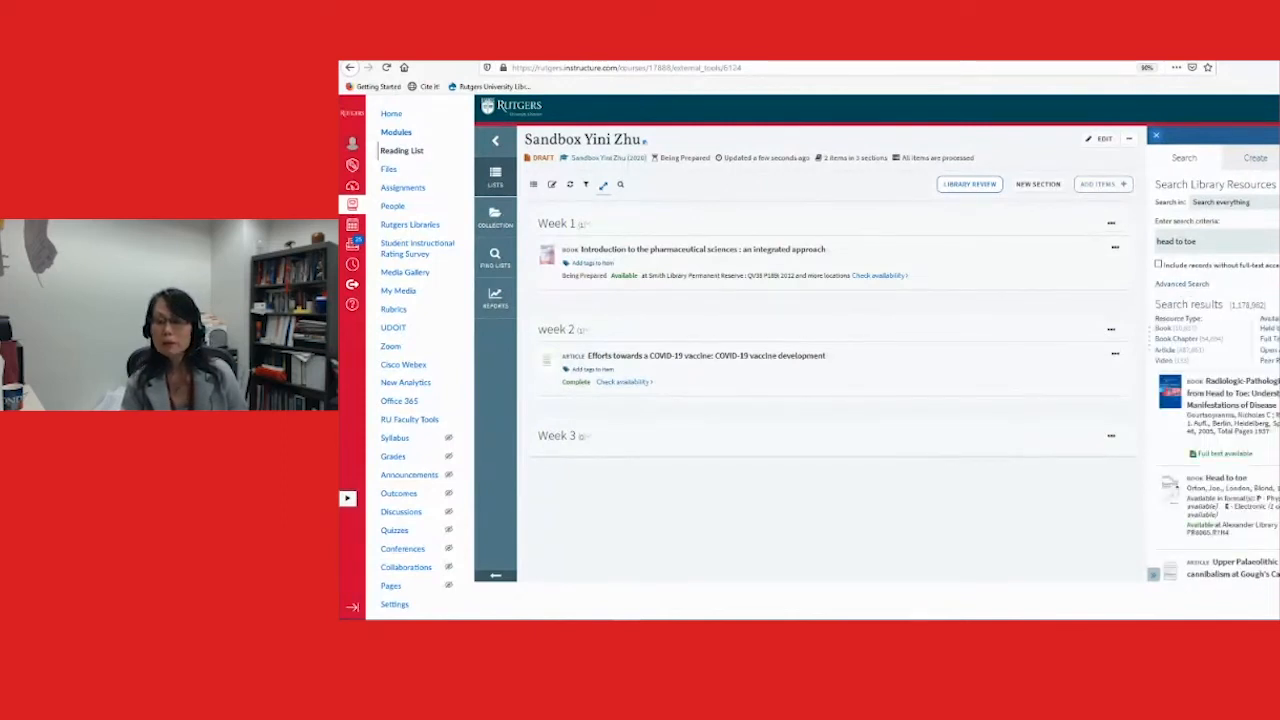
{"action": "scroll", "coordinate": [1163, 326], "scroll_direction": "down", "scroll_amount": 1}
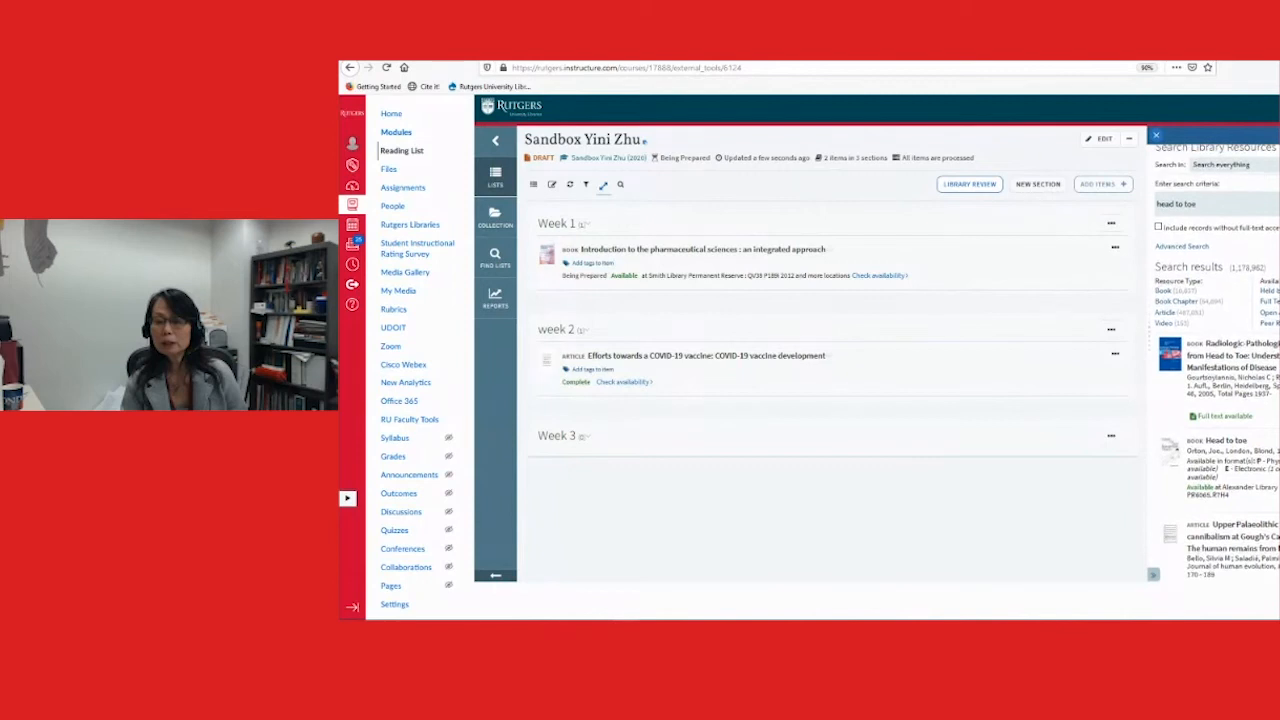
{"action": "left_click", "coordinate": [1163, 322]}
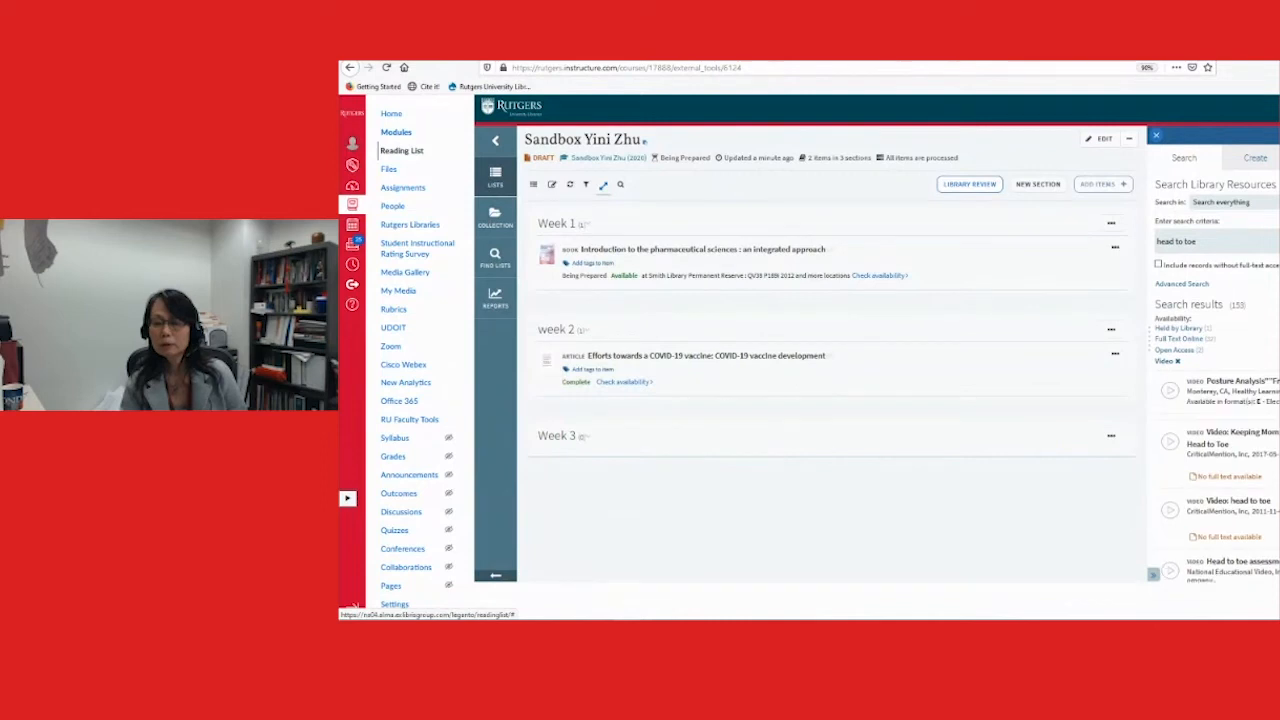
Add the video "Posture Analysis—From Head to Toe" from the search results to the Week 3 section
{"action": "left_click", "coordinate": [1276, 406]}
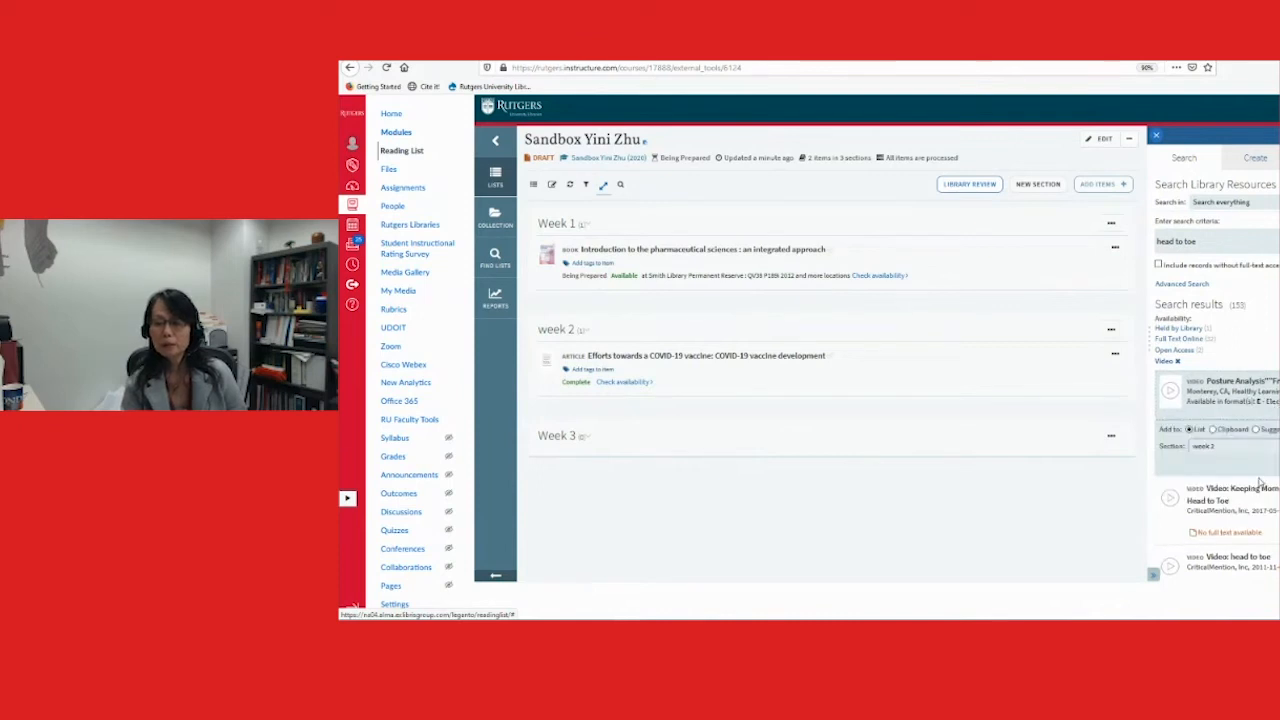
{"action": "left_click", "coordinate": [1268, 446]}
{"action": "left_click", "coordinate": [1270, 488]}
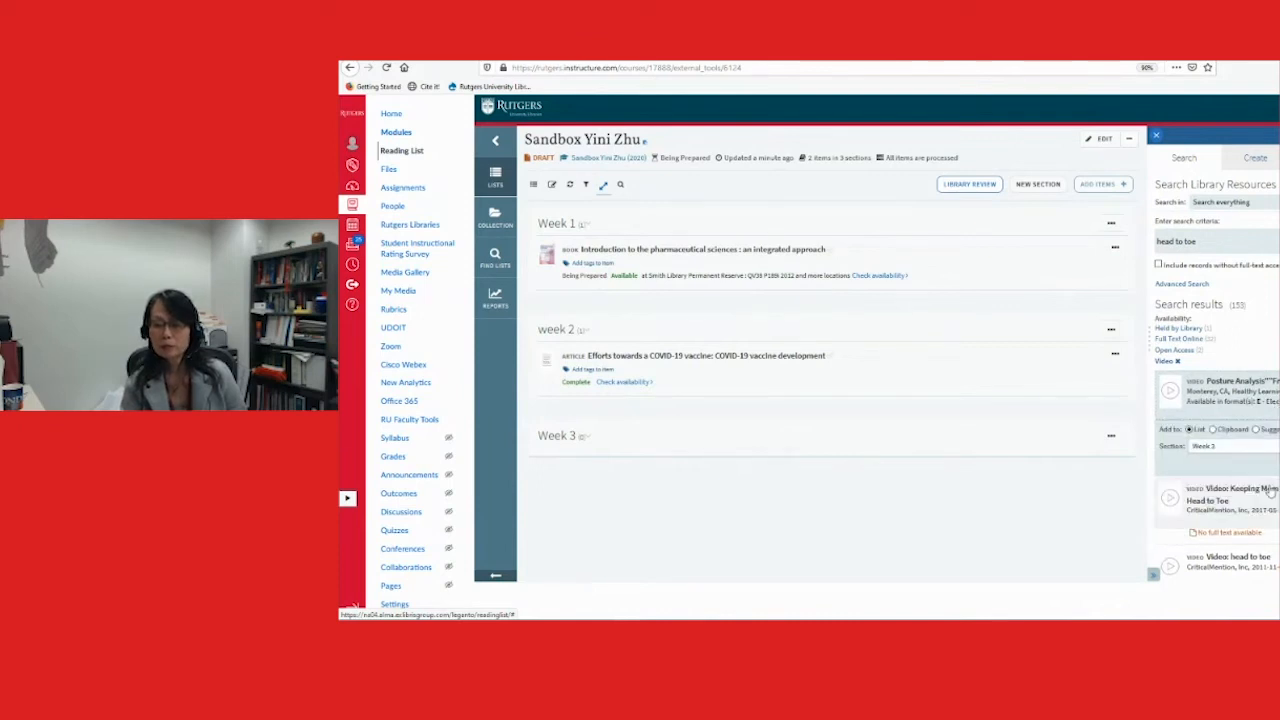
{"action": "left_click", "coordinate": [1276, 466]}
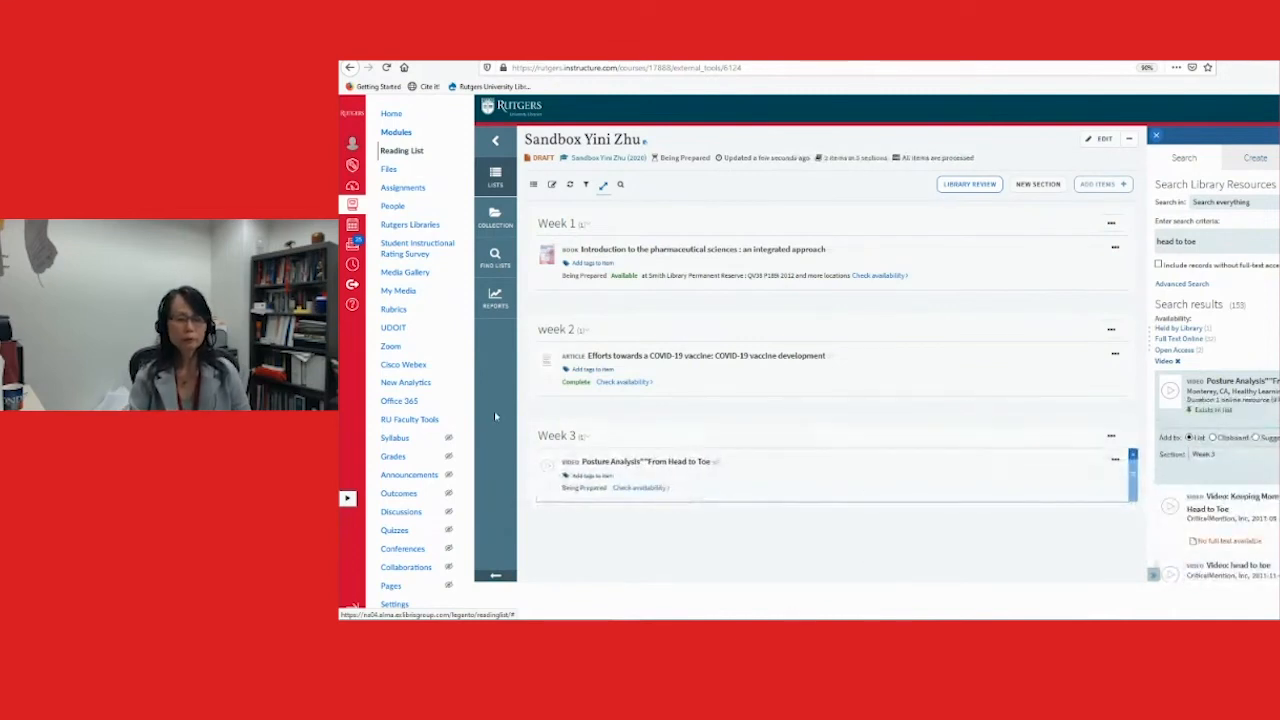
Check the Week 3 video's availability and play it online, then return to the reading list
{"action": "left_click", "coordinate": [646, 490]}
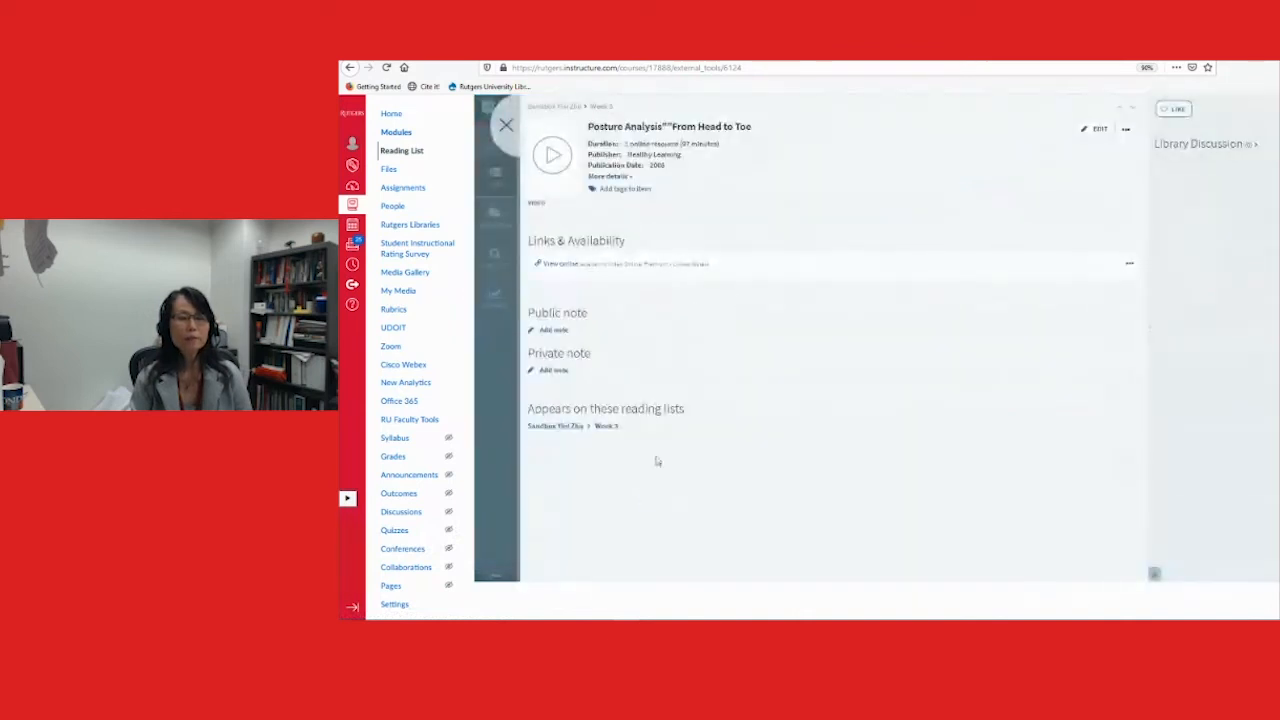
{"action": "left_click", "coordinate": [558, 264]}
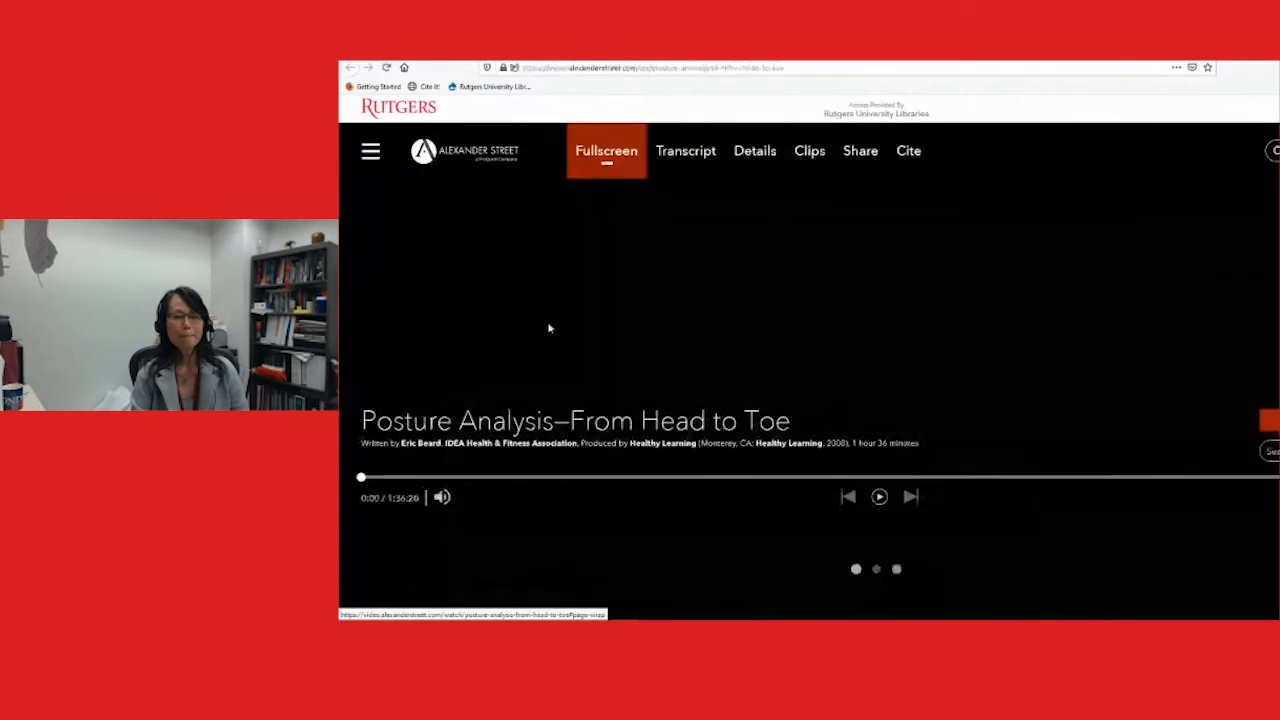
{"action": "left_click", "coordinate": [877, 360]}
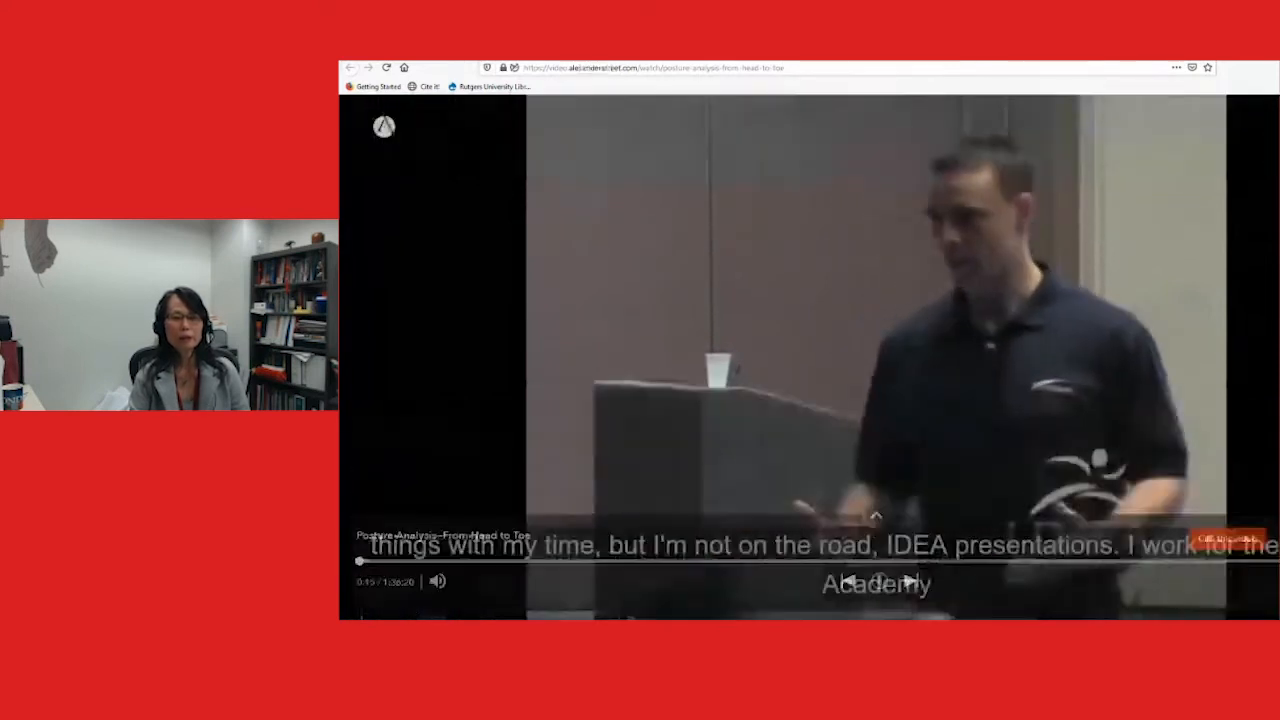
{"action": "left_click", "coordinate": [597, 52]}
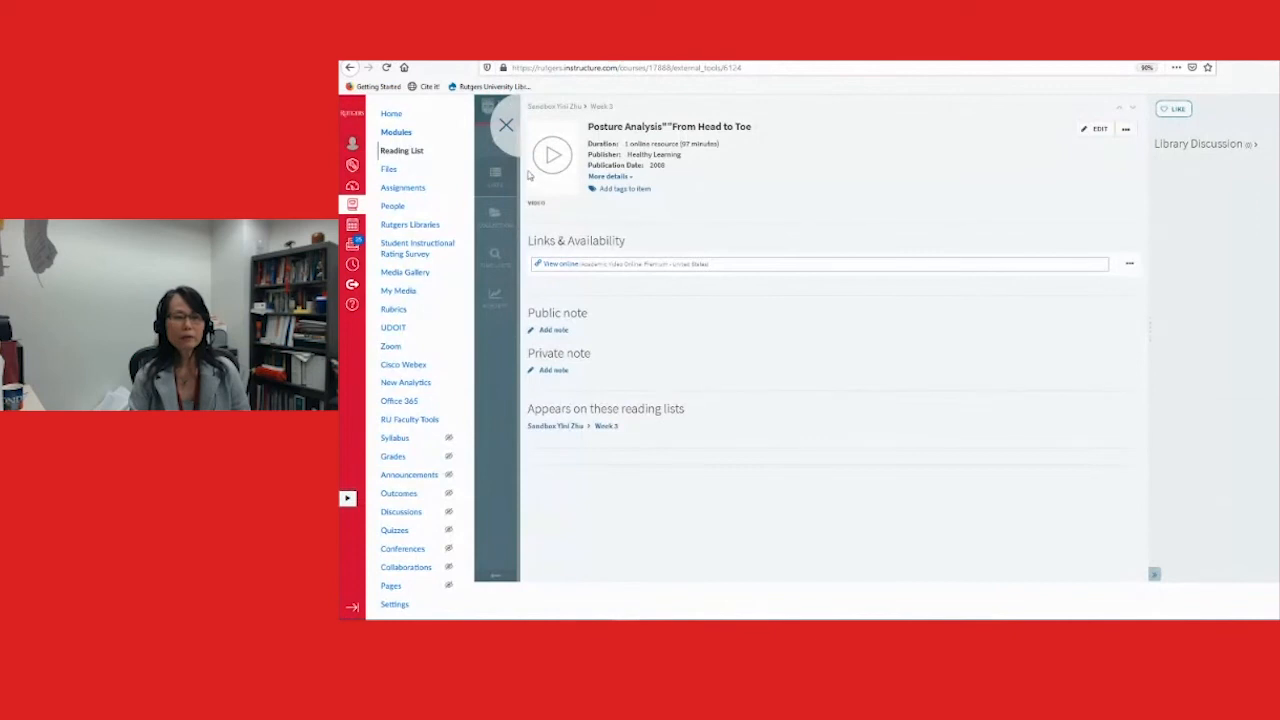
{"action": "left_click", "coordinate": [507, 127]}
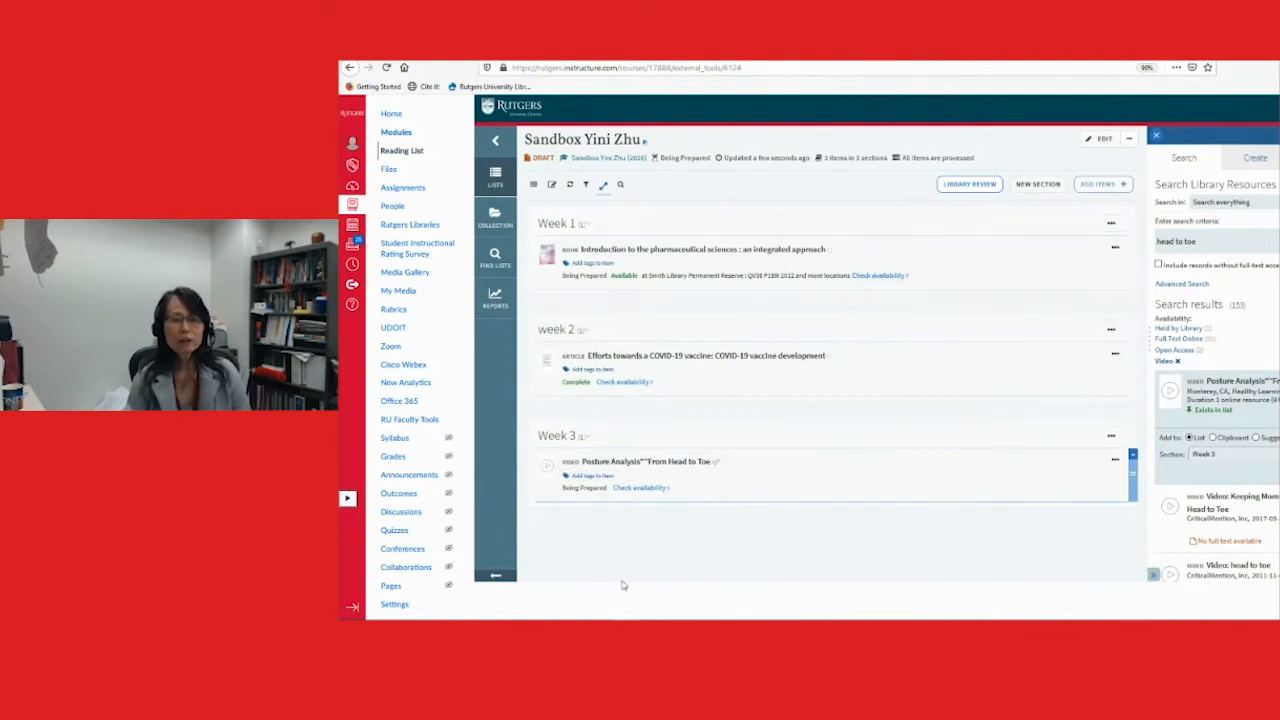
Set the Week 1 book and the Week 3 video as complete
{"action": "left_click", "coordinate": [1115, 250]}
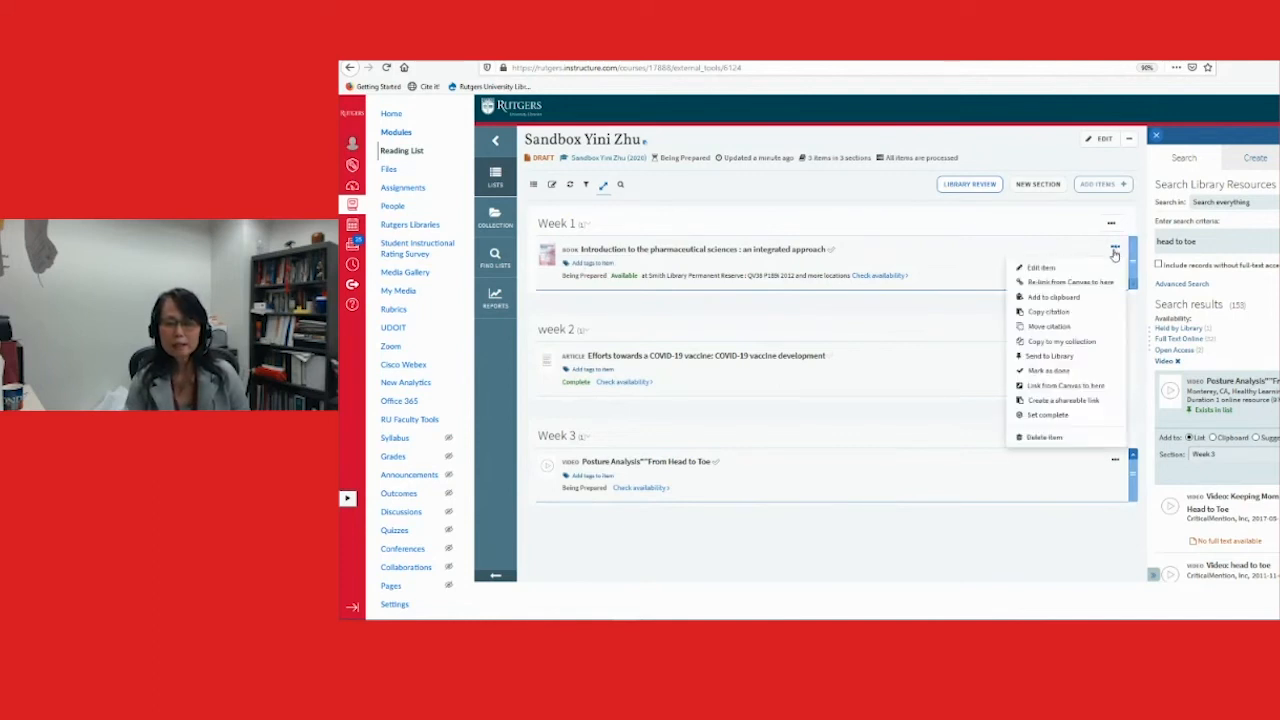
{"action": "left_click", "coordinate": [1058, 416]}
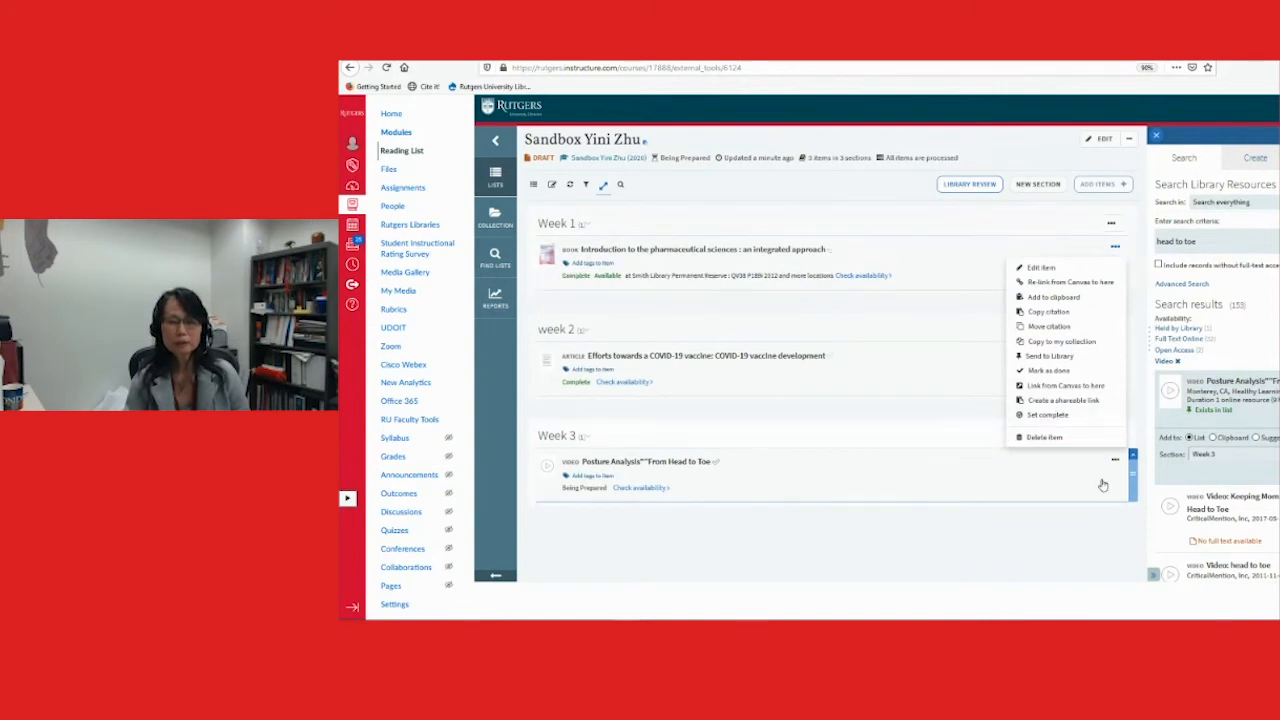
{"action": "left_click", "coordinate": [1116, 465]}
{"action": "left_click", "coordinate": [1058, 417]}
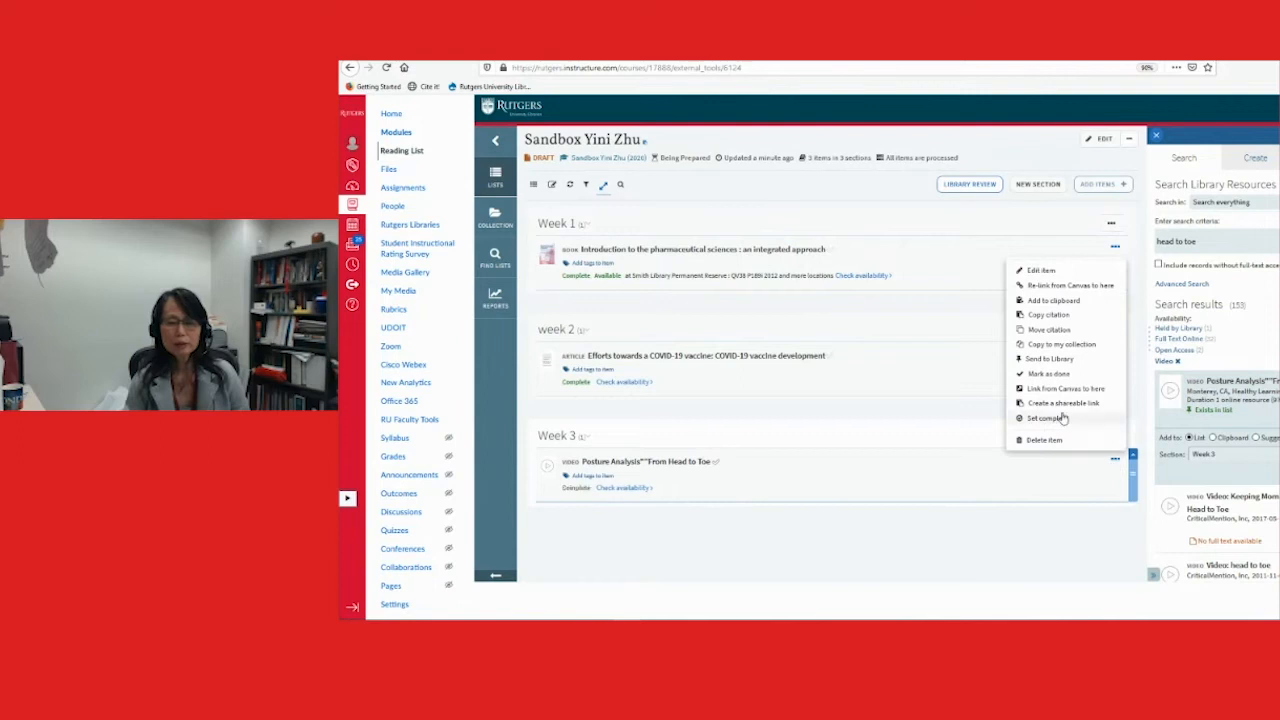
{"action": "left_click", "coordinate": [883, 564]}
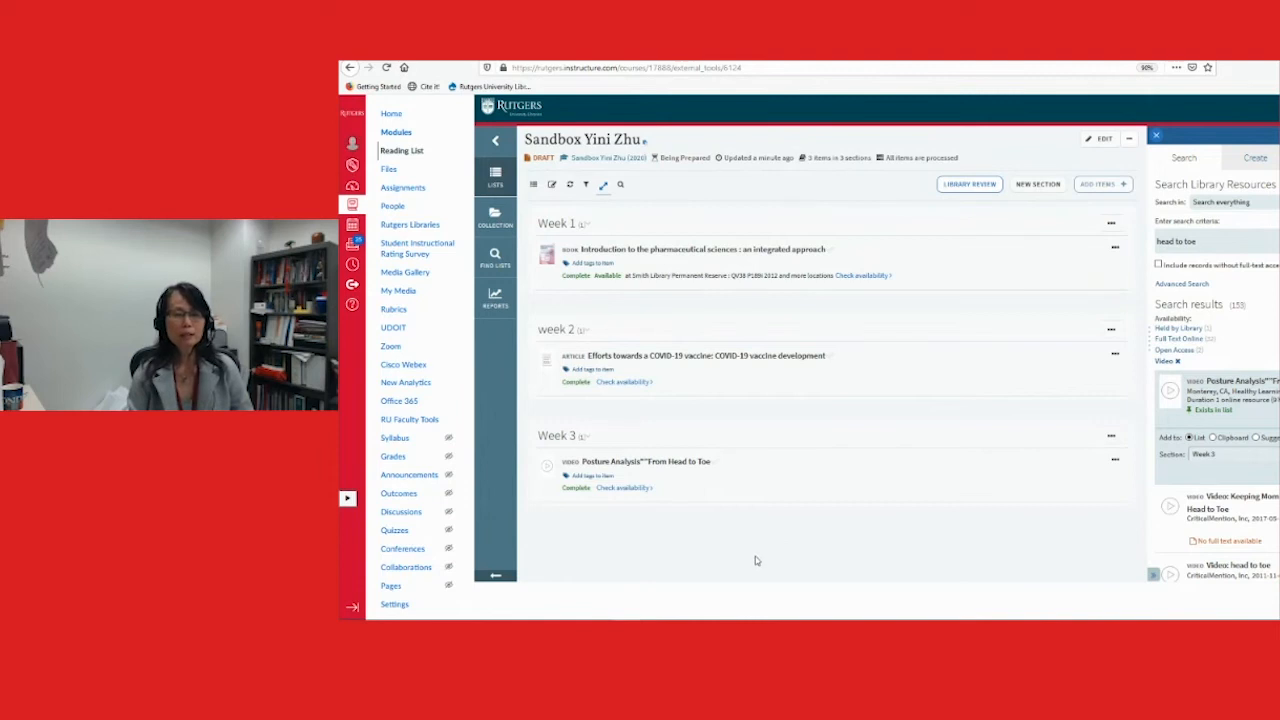
Publish the reading list to course students only
{"action": "left_click", "coordinate": [1130, 142]}
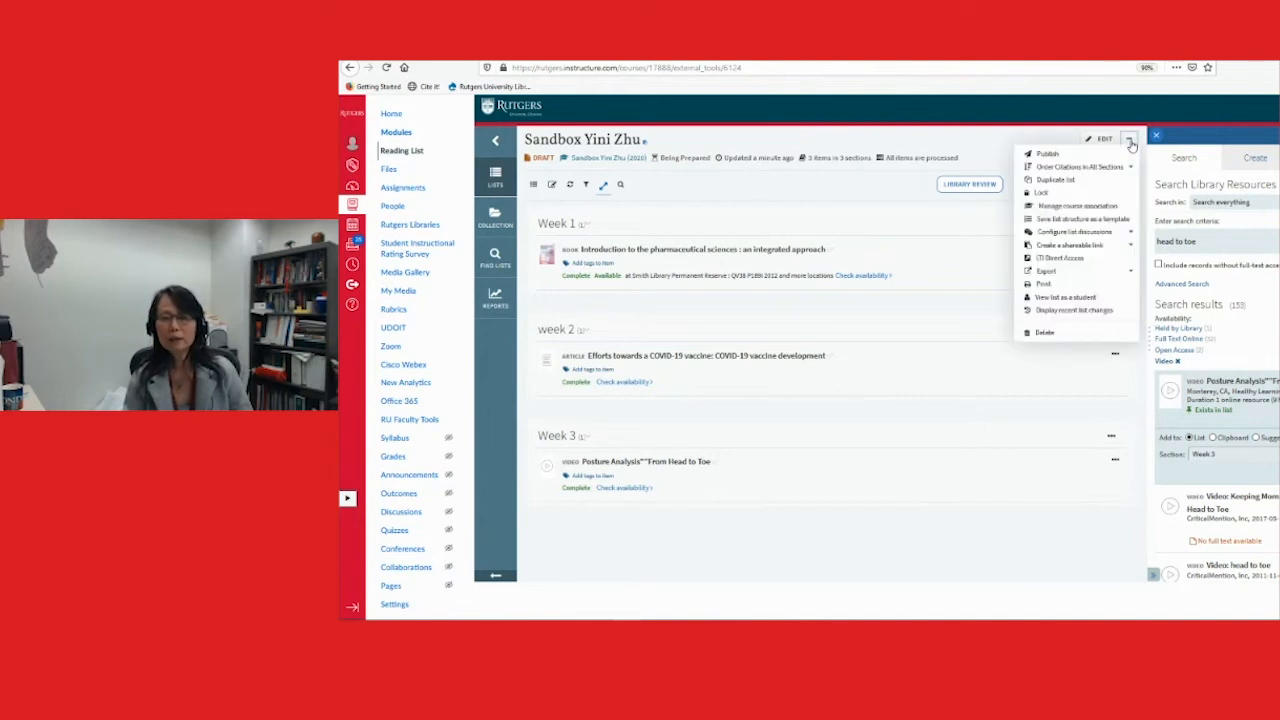
{"action": "left_click", "coordinate": [1052, 161]}
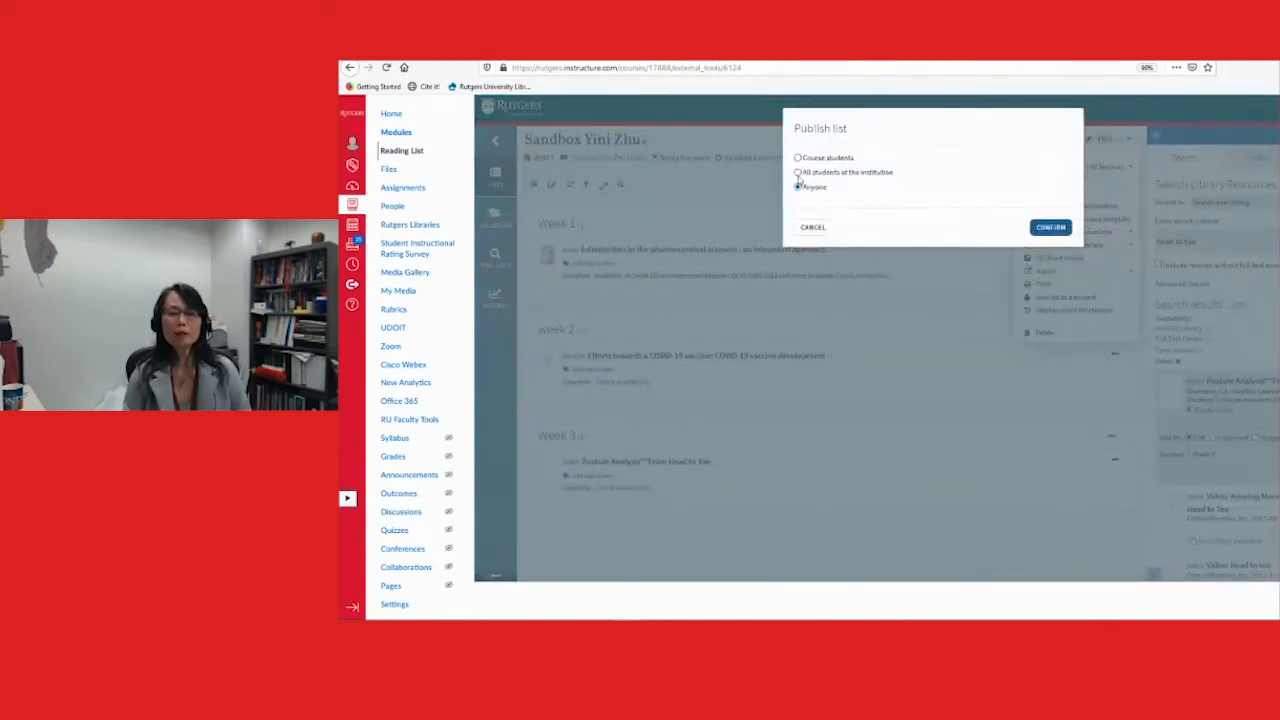
{"action": "left_click", "coordinate": [797, 158]}
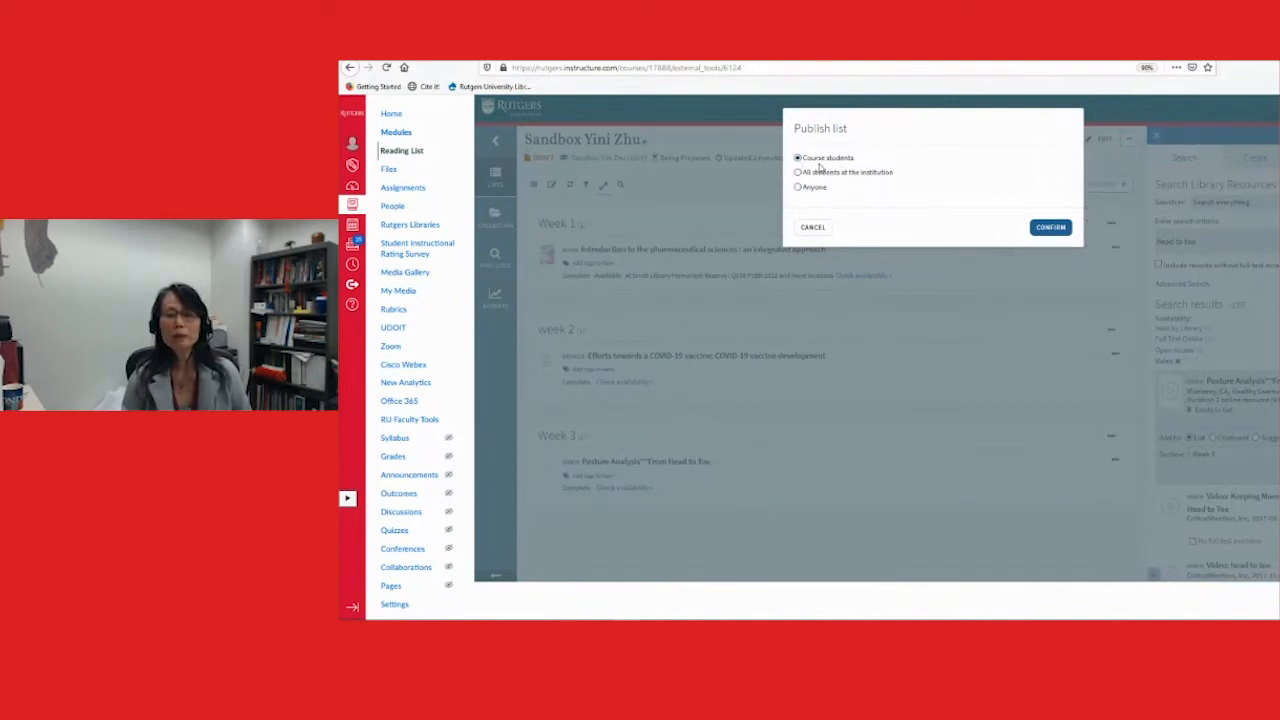
{"action": "left_click", "coordinate": [1052, 228]}
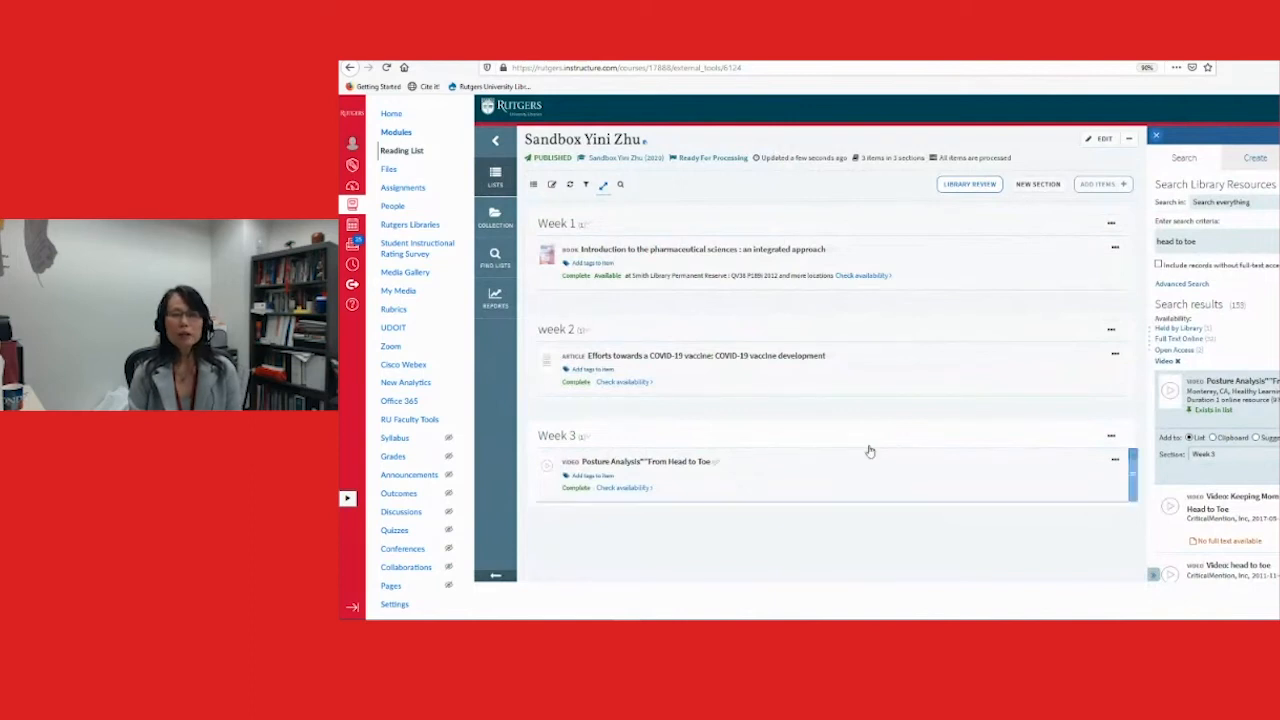
View the published list as a student, then return to the instructor view
{"action": "left_click", "coordinate": [1129, 145]}
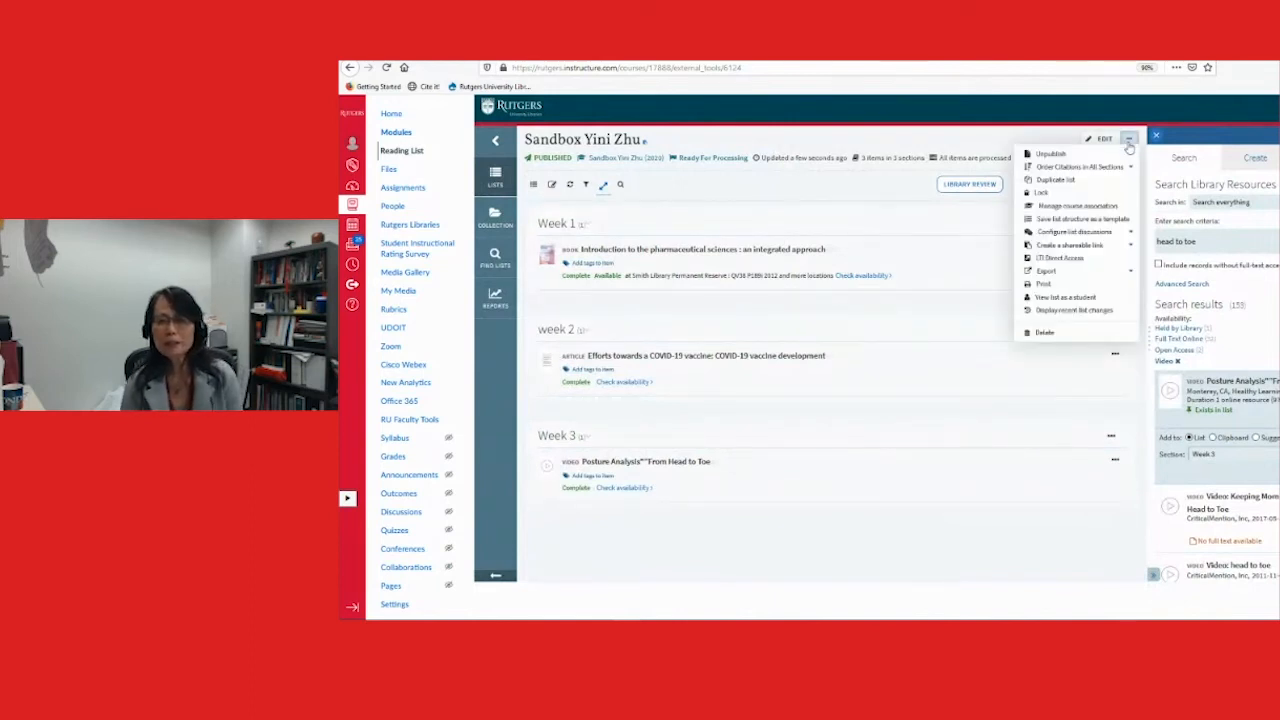
{"action": "left_click", "coordinate": [1066, 298]}
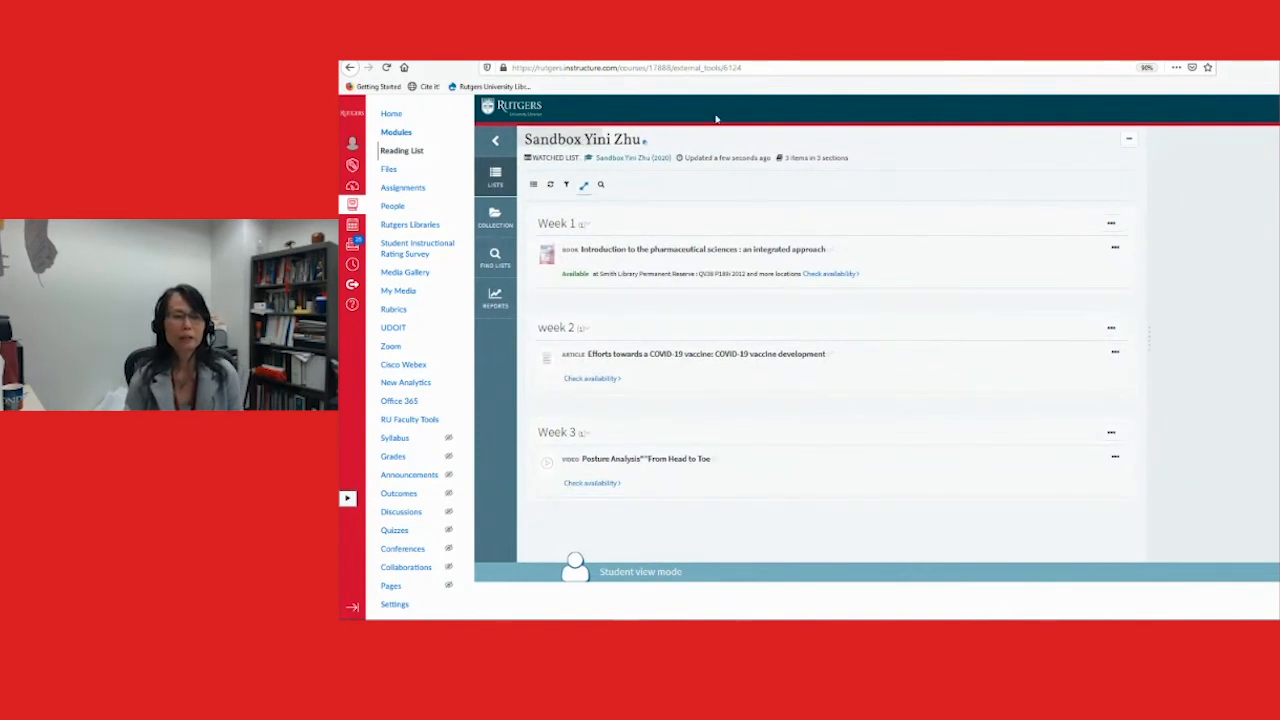
{"action": "left_click", "coordinate": [985, 571]}
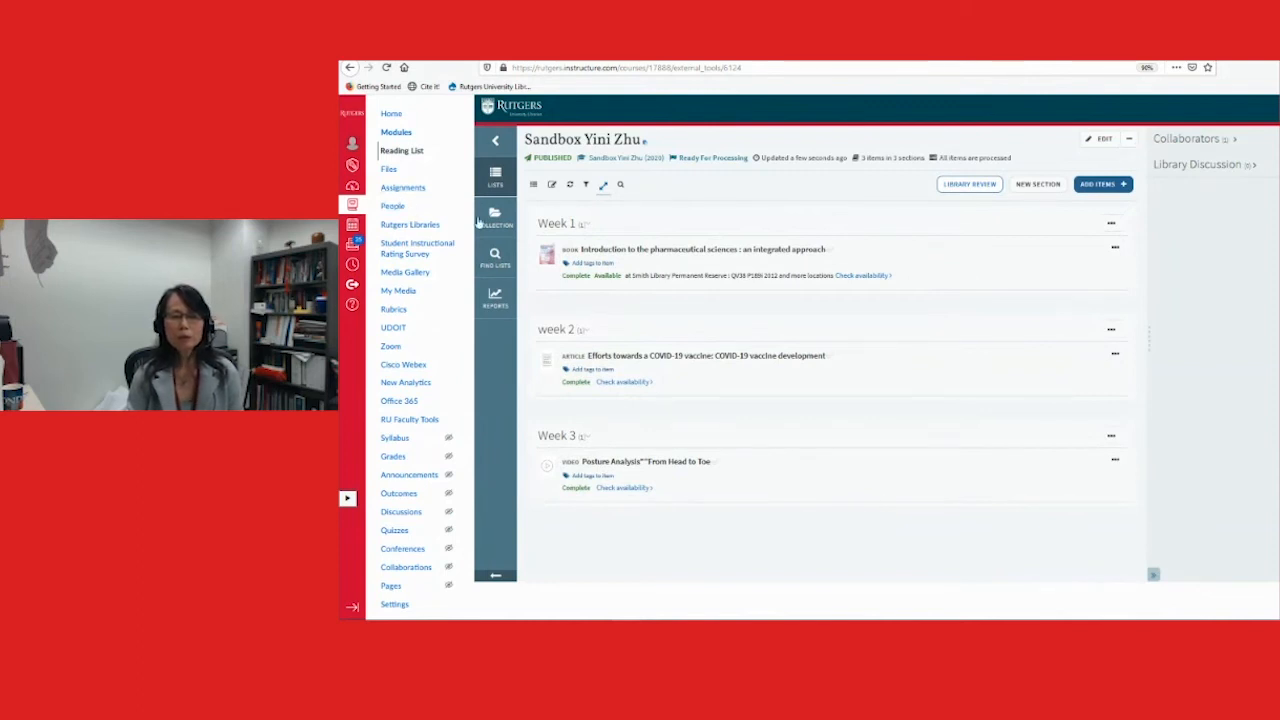
{"action": "left_click", "coordinate": [1128, 141]}
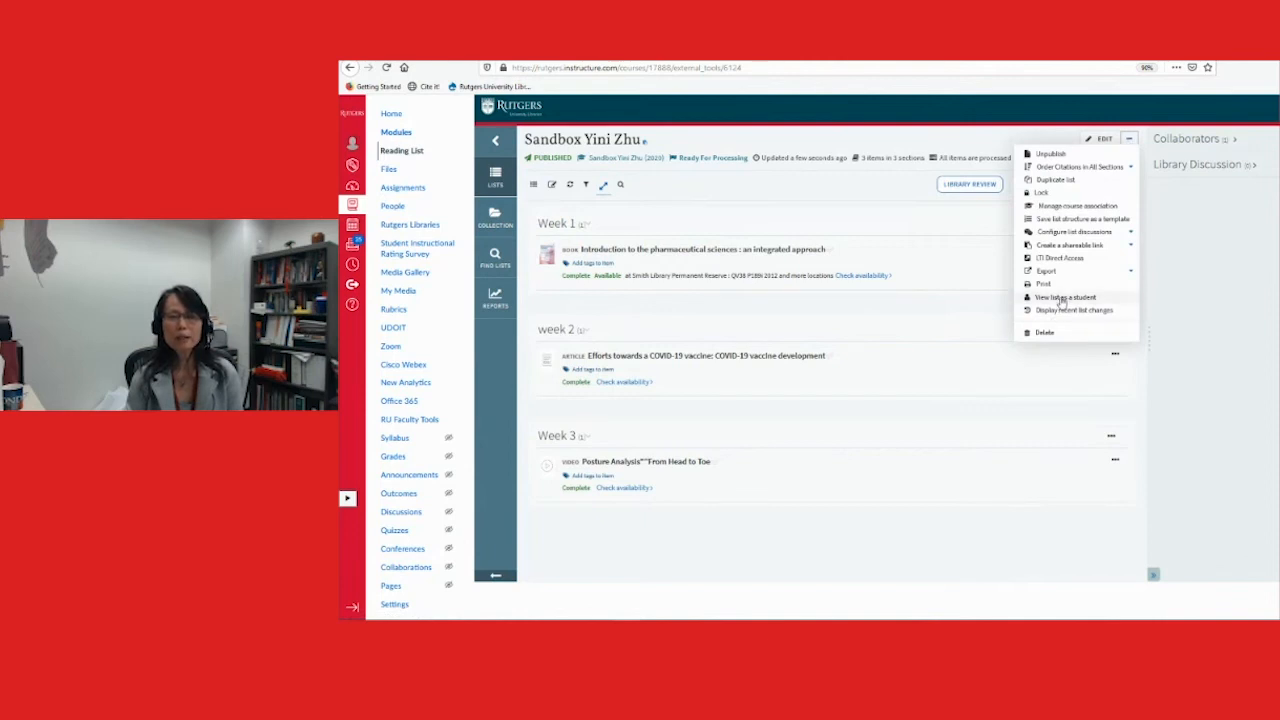
{"action": "left_click", "coordinate": [910, 578]}
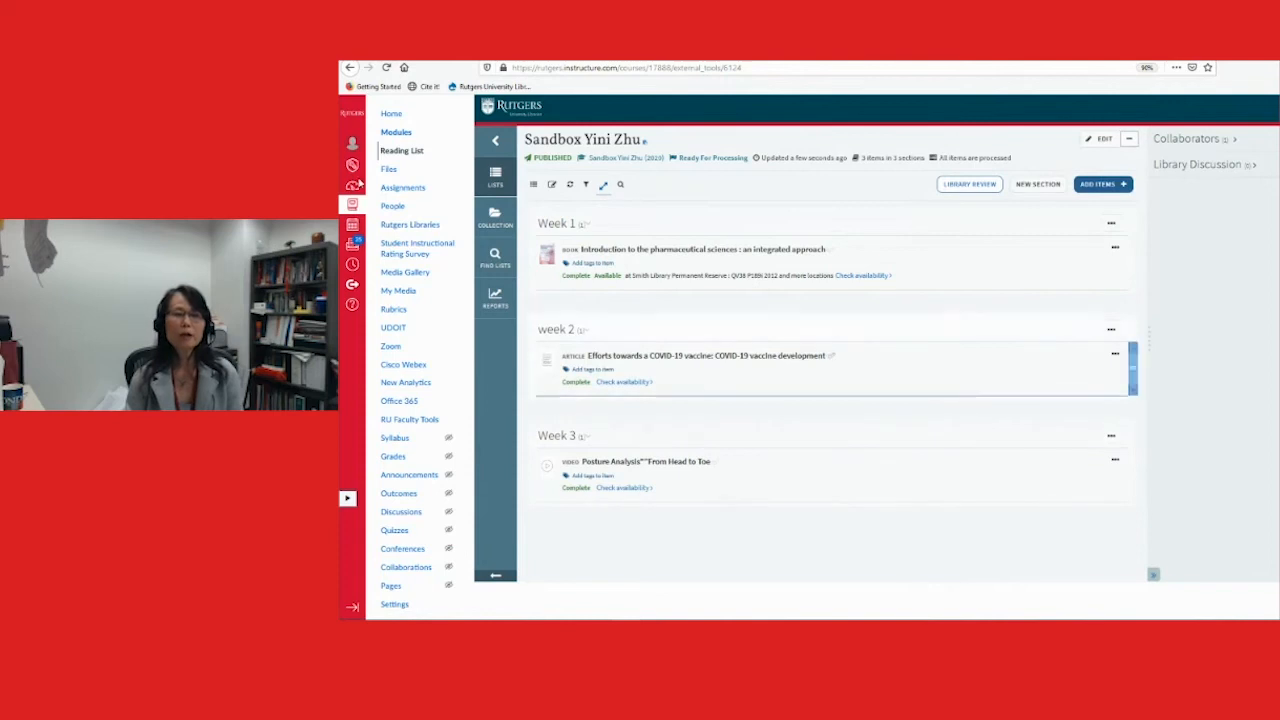
Go to the course home page, reopen the reading list and look over the list's options
{"action": "left_click", "coordinate": [394, 116]}
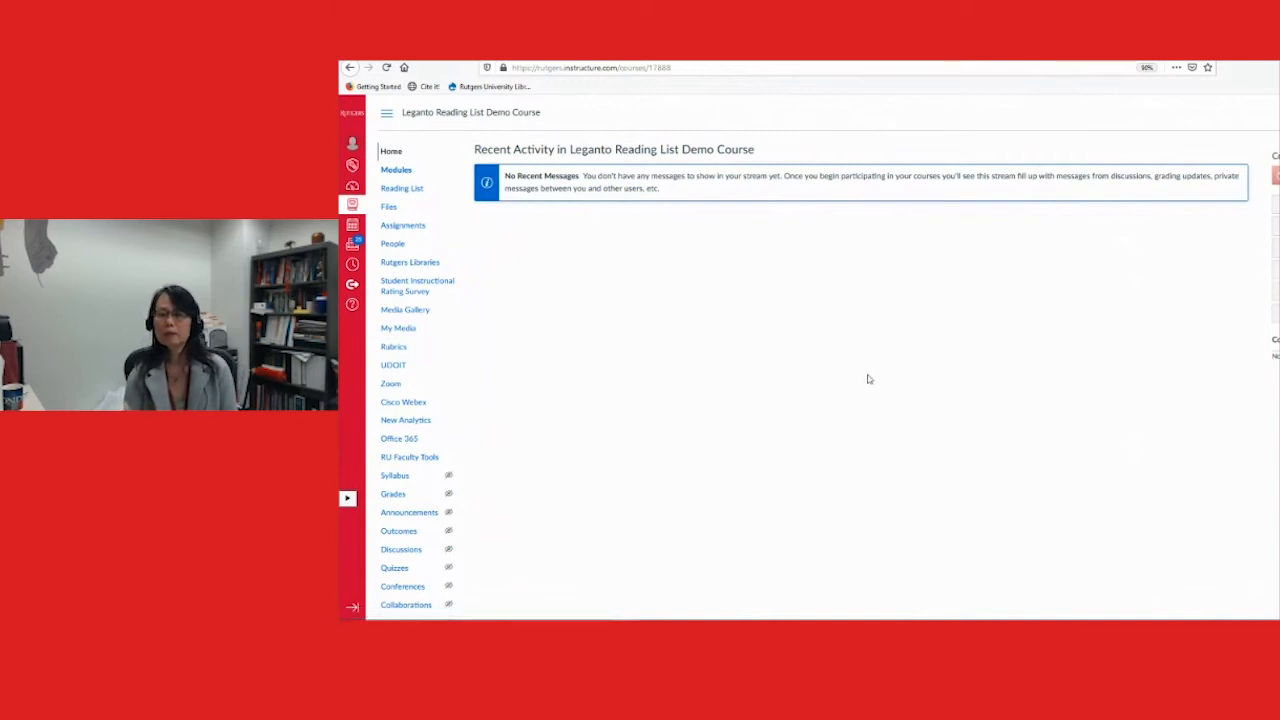
{"action": "left_click", "coordinate": [414, 190]}
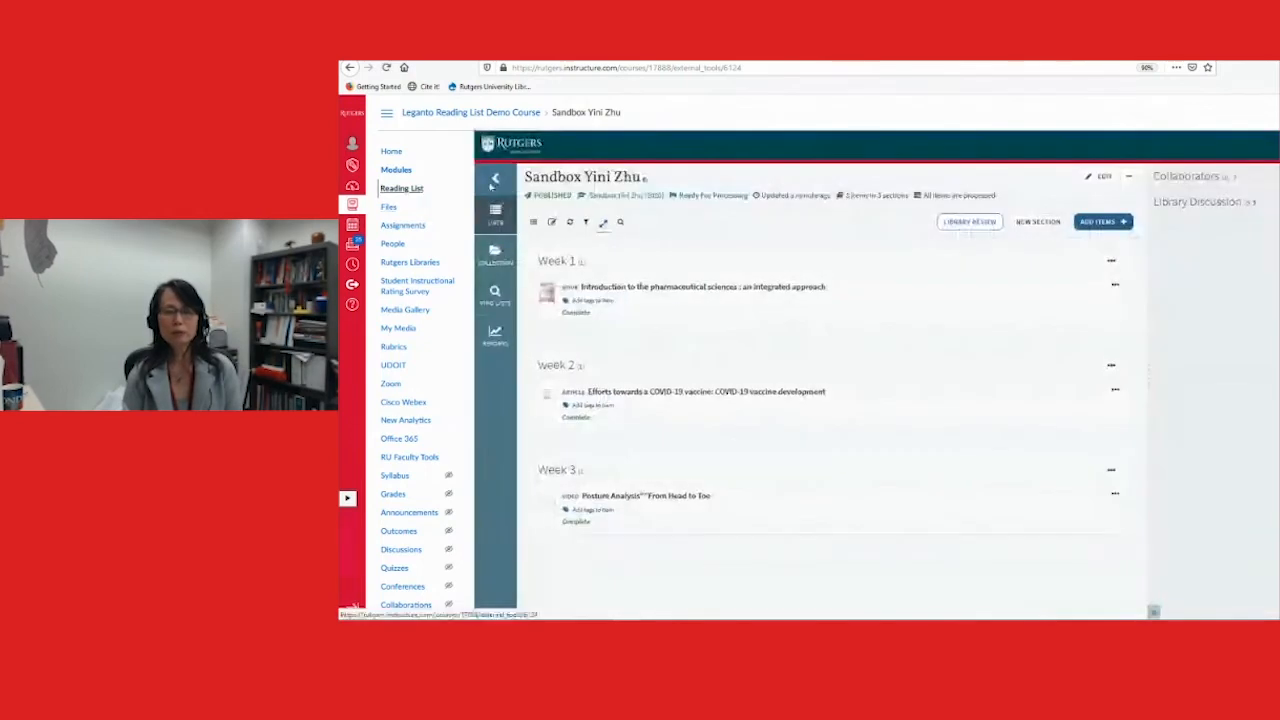
{"action": "left_click", "coordinate": [1129, 176]}
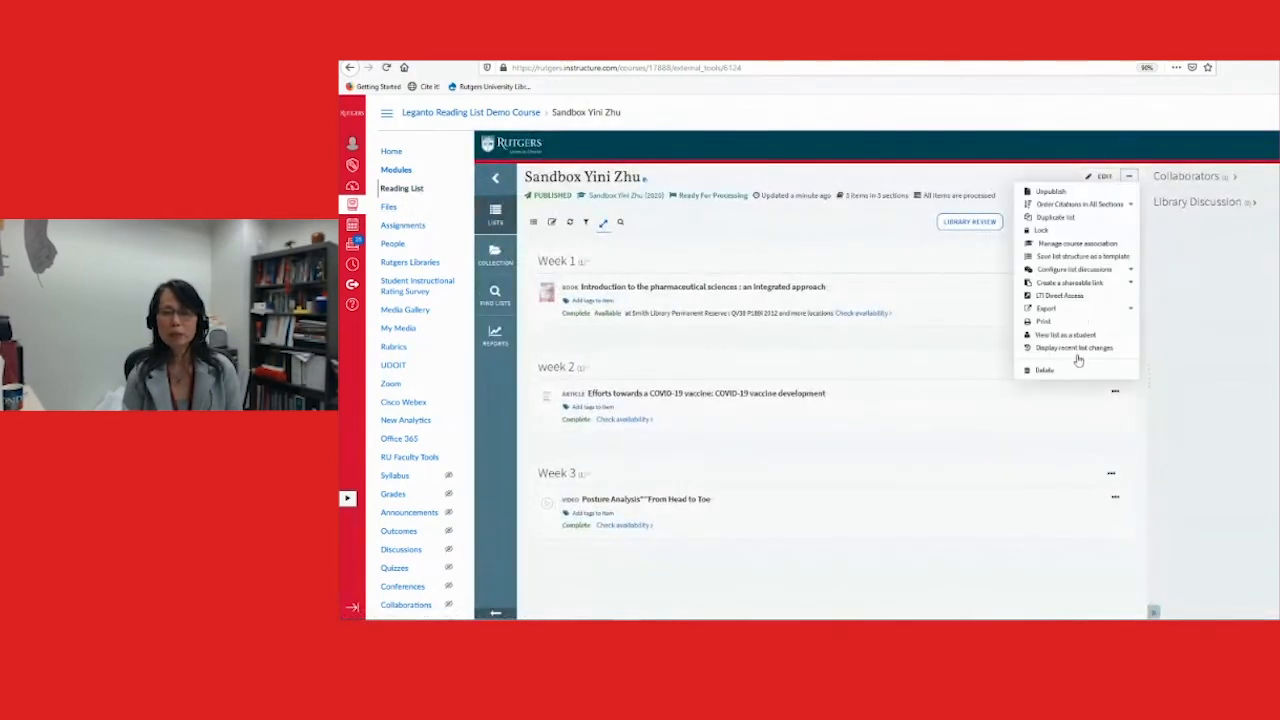
{"action": "left_click", "coordinate": [1030, 617]}
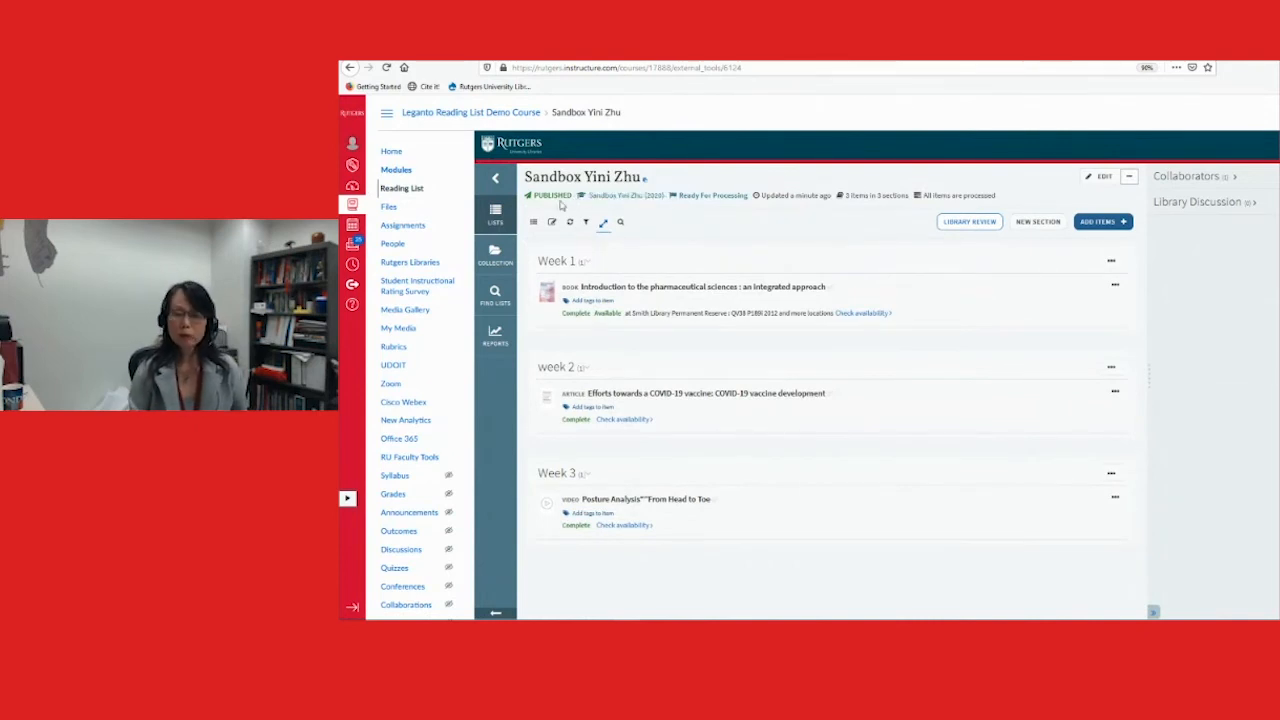
Look at the other ways to add items: the citation creation form and the saved items in My Collection
{"action": "left_click", "coordinate": [1094, 224]}
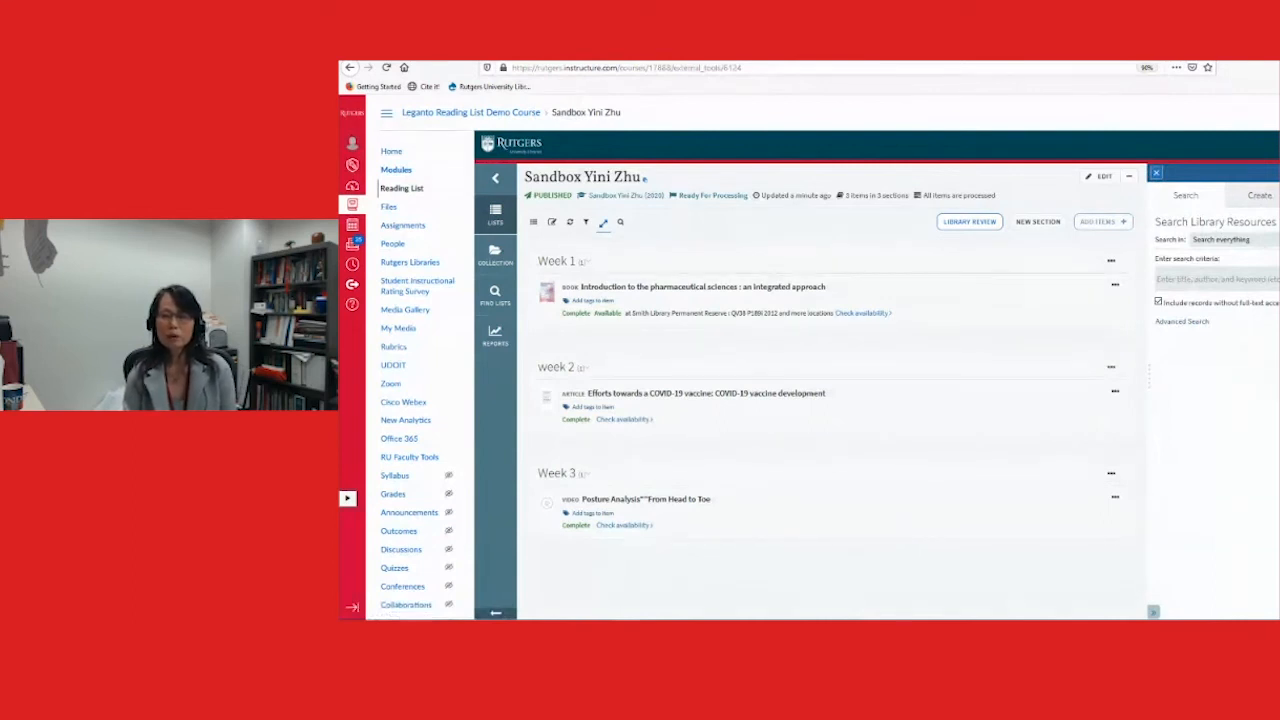
{"action": "left_click", "coordinate": [1257, 196]}
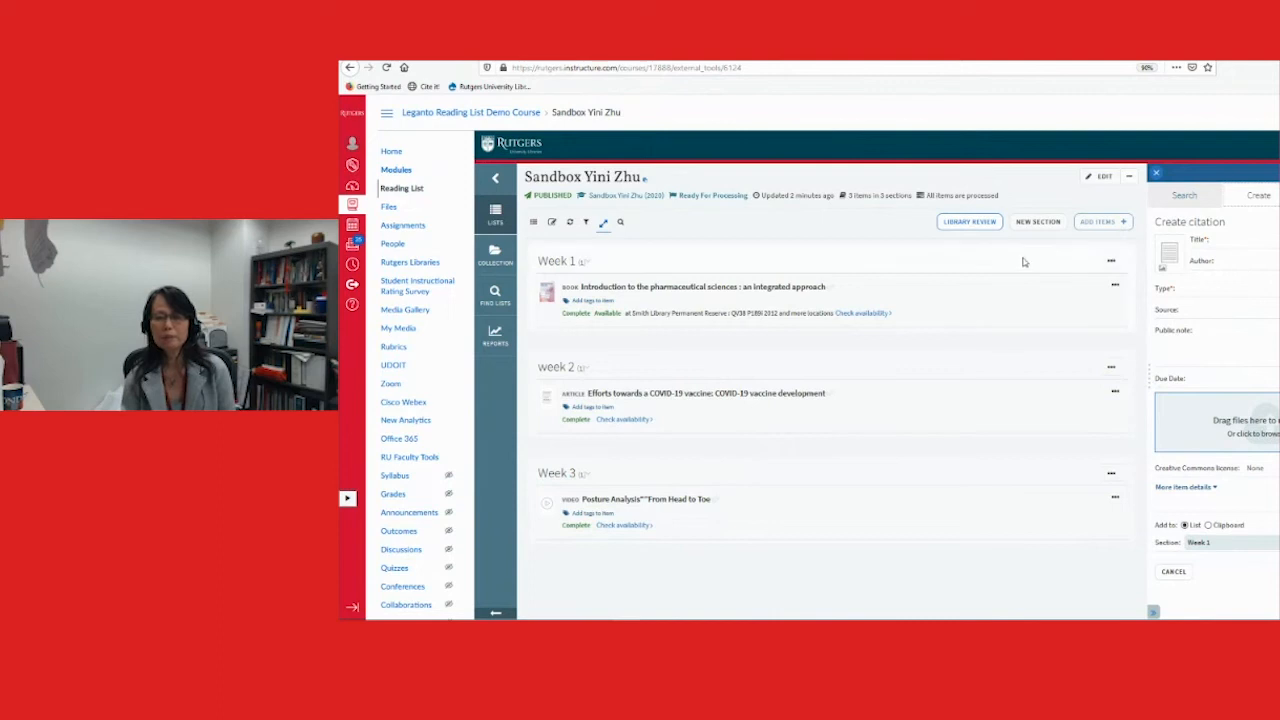
{"action": "left_click", "coordinate": [1279, 195]}
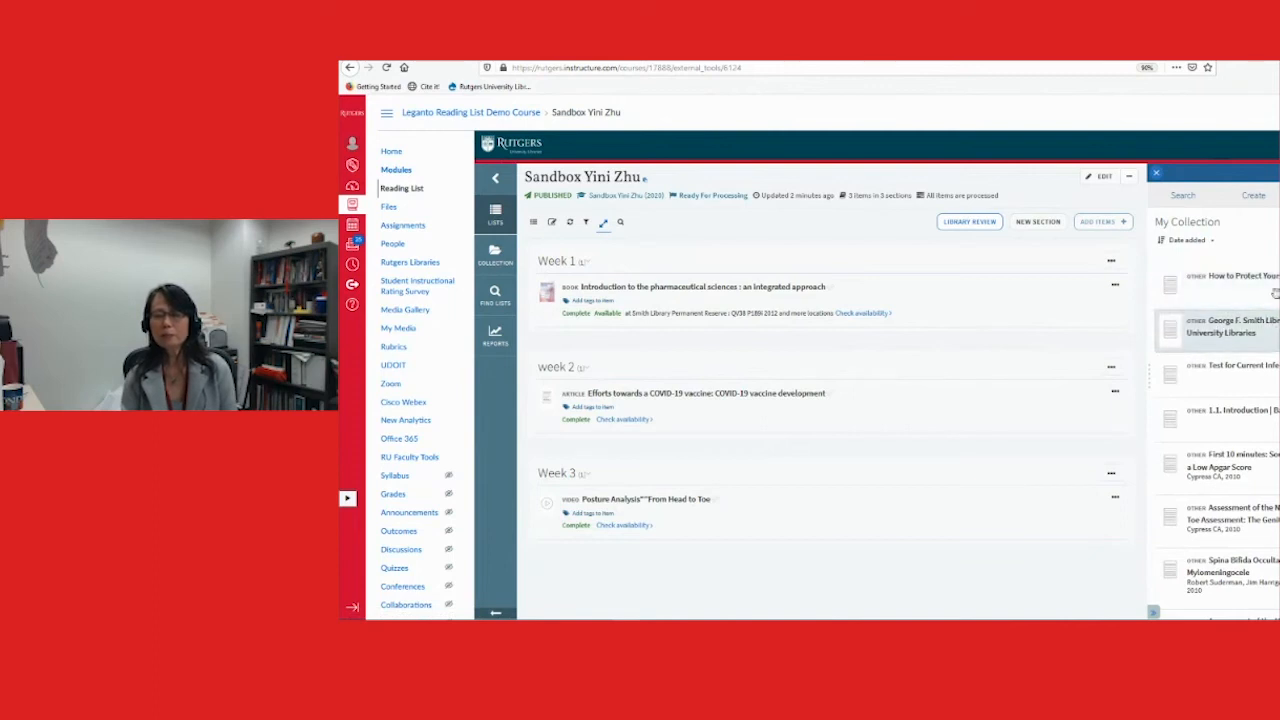
{"action": "left_click", "coordinate": [1240, 420]}
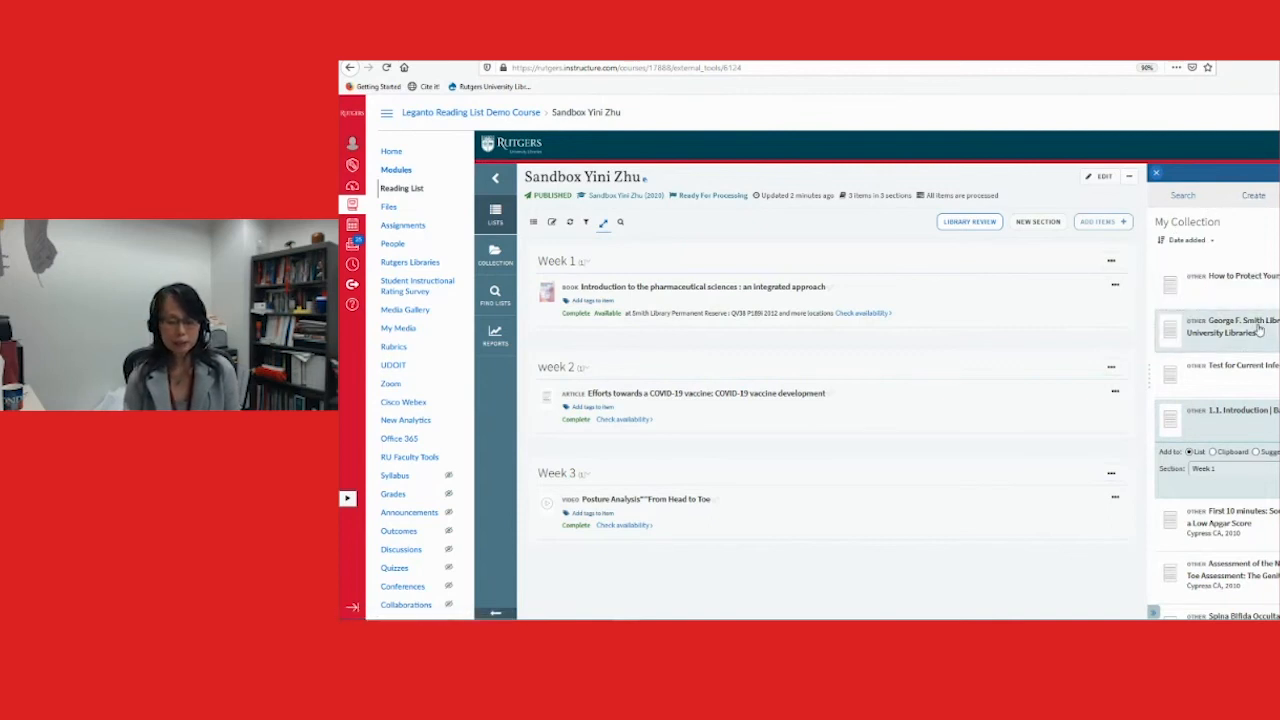
{"action": "left_click", "coordinate": [1156, 175]}
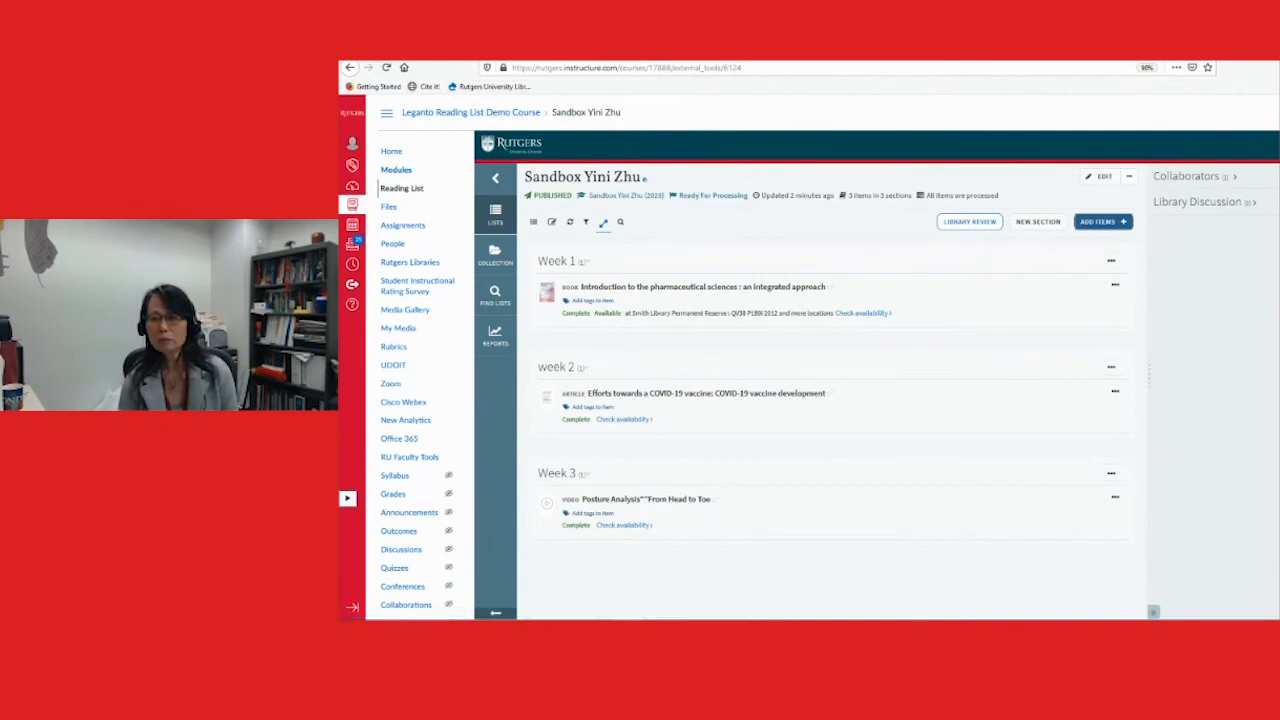
Review the Cite It! bookmarklet's installation link and supported sites, then close its window
{"action": "left_click", "coordinate": [1103, 222]}
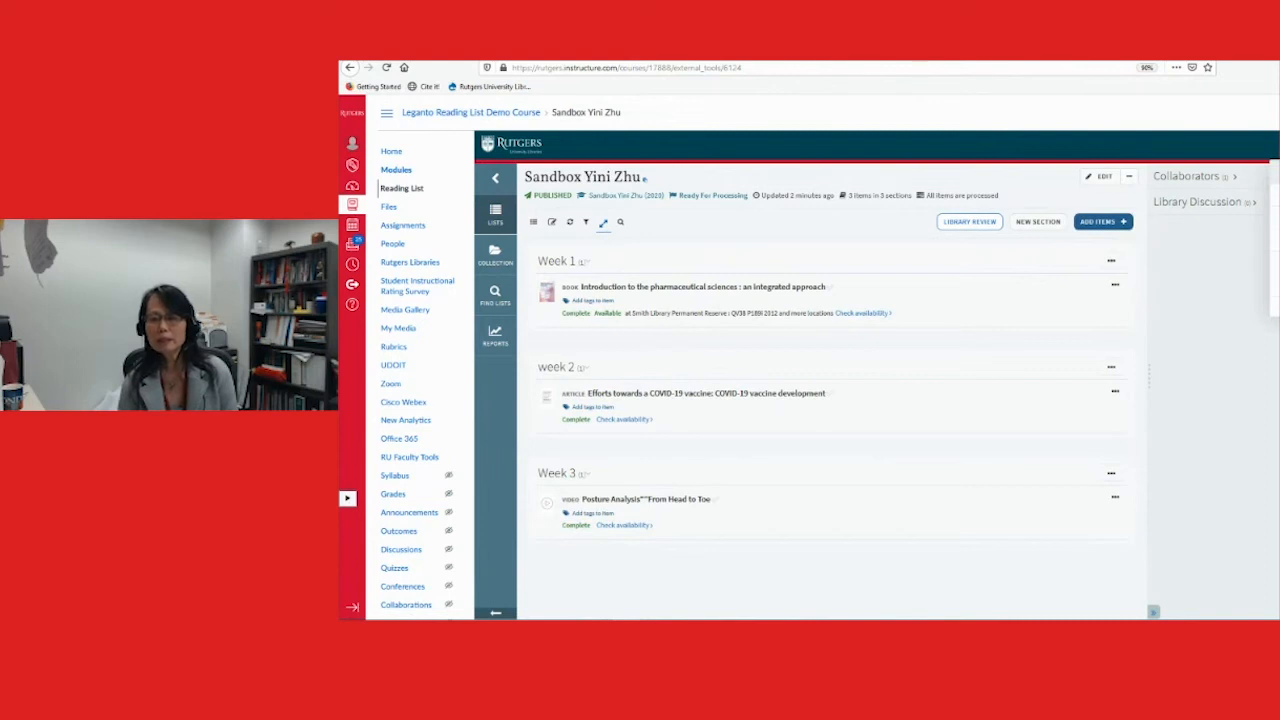
{"action": "left_click", "coordinate": [1276, 266]}
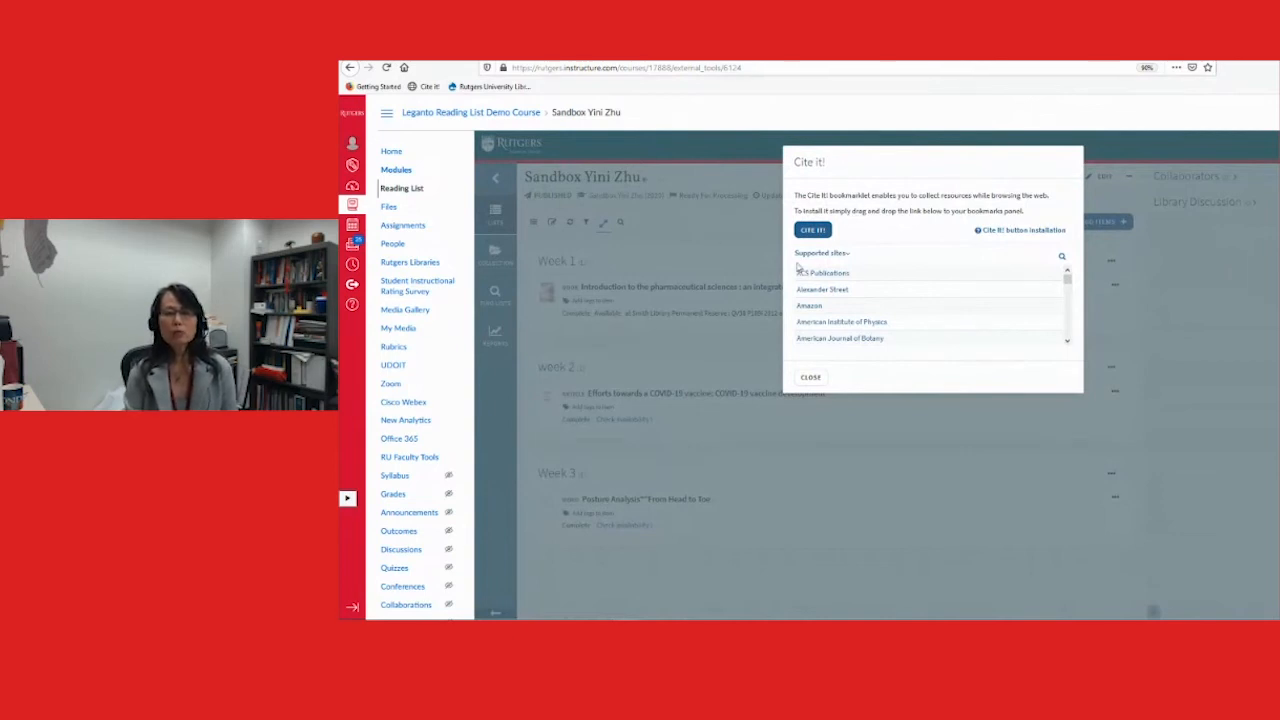
{"action": "mouse_move", "coordinate": [810, 233]}
{"action": "left_mouse_down"}
{"action": "mouse_move", "coordinate": [588, 129]}
{"action": "mouse_move", "coordinate": [571, 87]}
{"action": "mouse_move", "coordinate": [737, 226]}
{"action": "mouse_move", "coordinate": [816, 234]}
{"action": "left_mouse_up"}
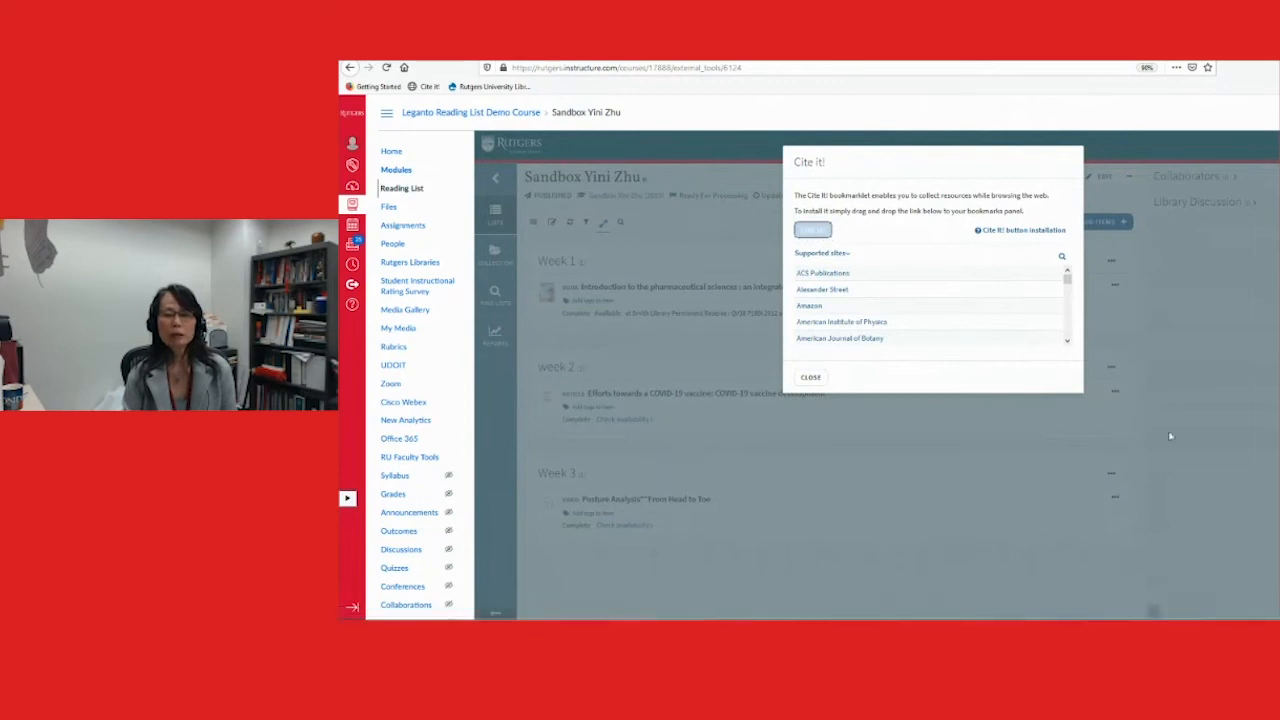
{"action": "left_click", "coordinate": [808, 377]}
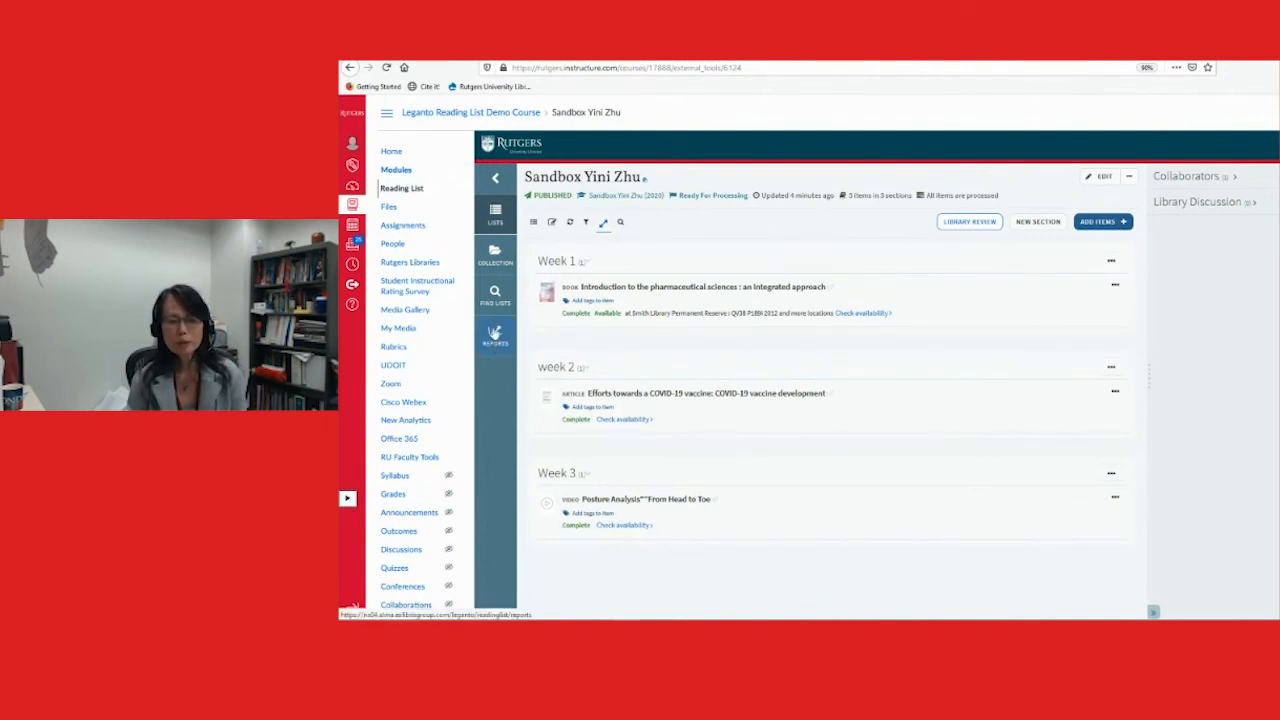
Open the Leganto Student Usage report
{"action": "left_click", "coordinate": [490, 338]}
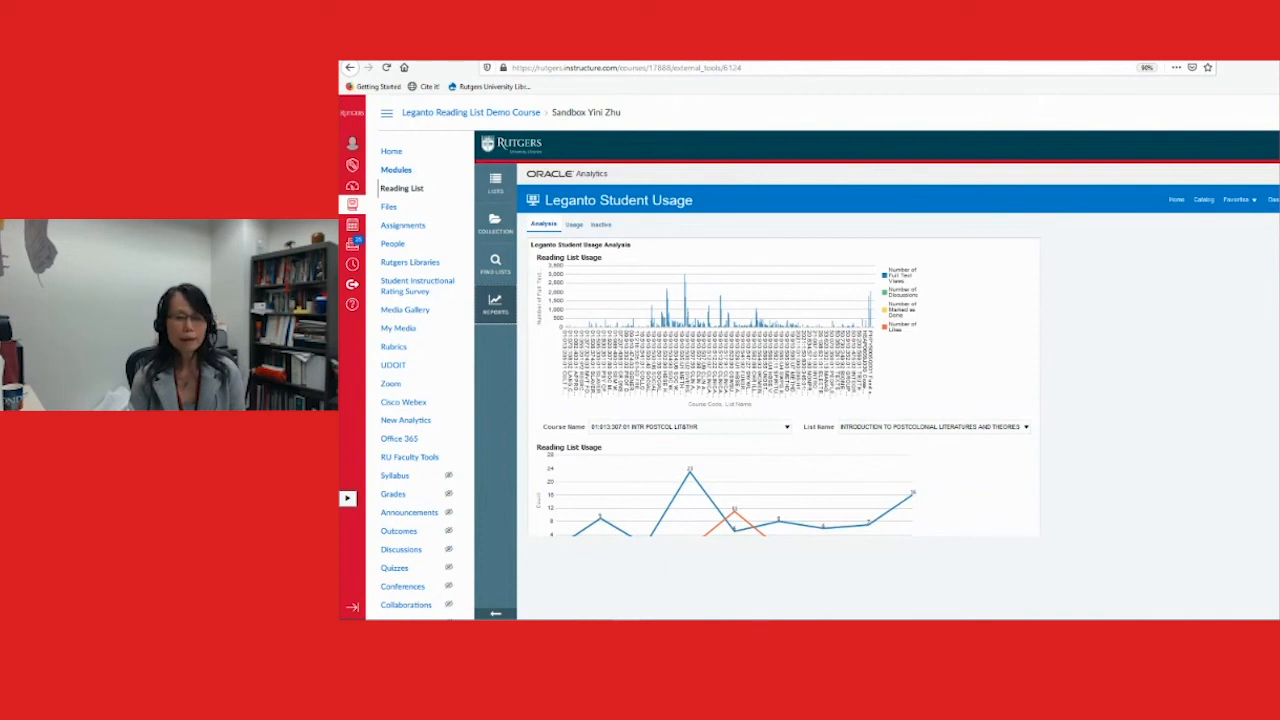
Switch to the AIRCast Studio session and bring up the PowerPoint presentation on Leganto reading lists in Canvas
{"action": "key", "text": "alt+Tab"}
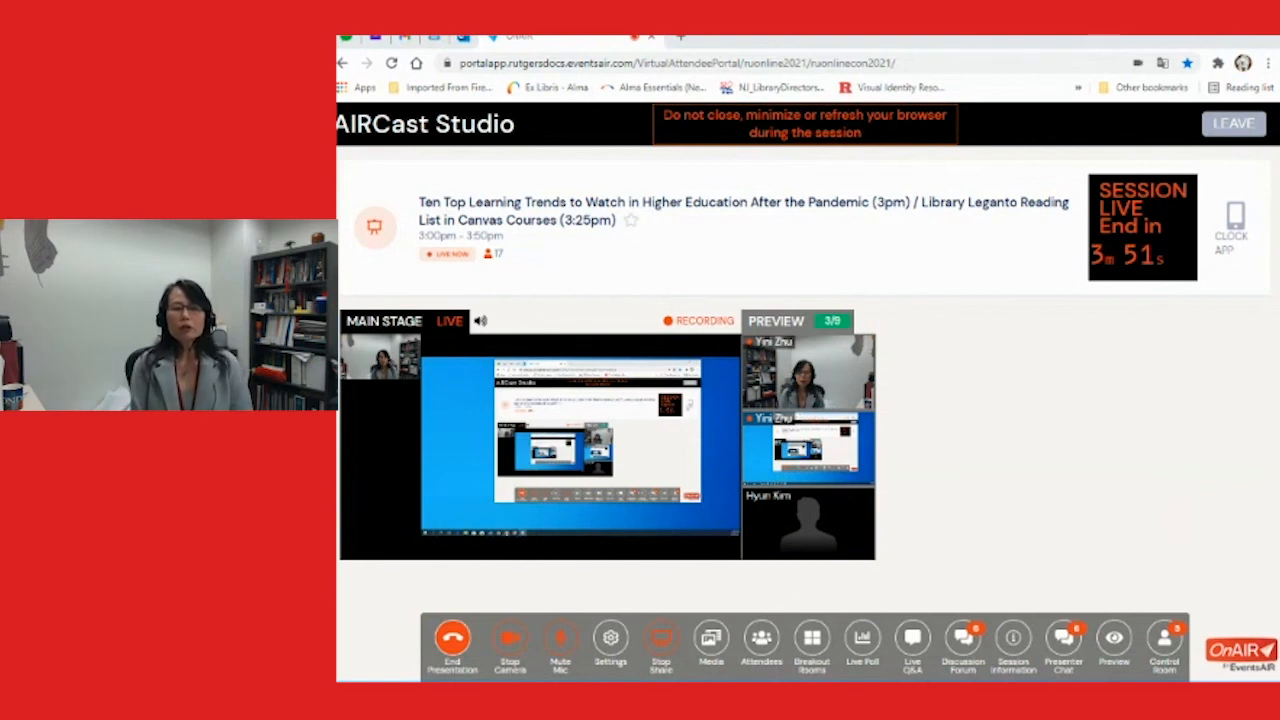
{"action": "key", "text": "alt+Tab"}
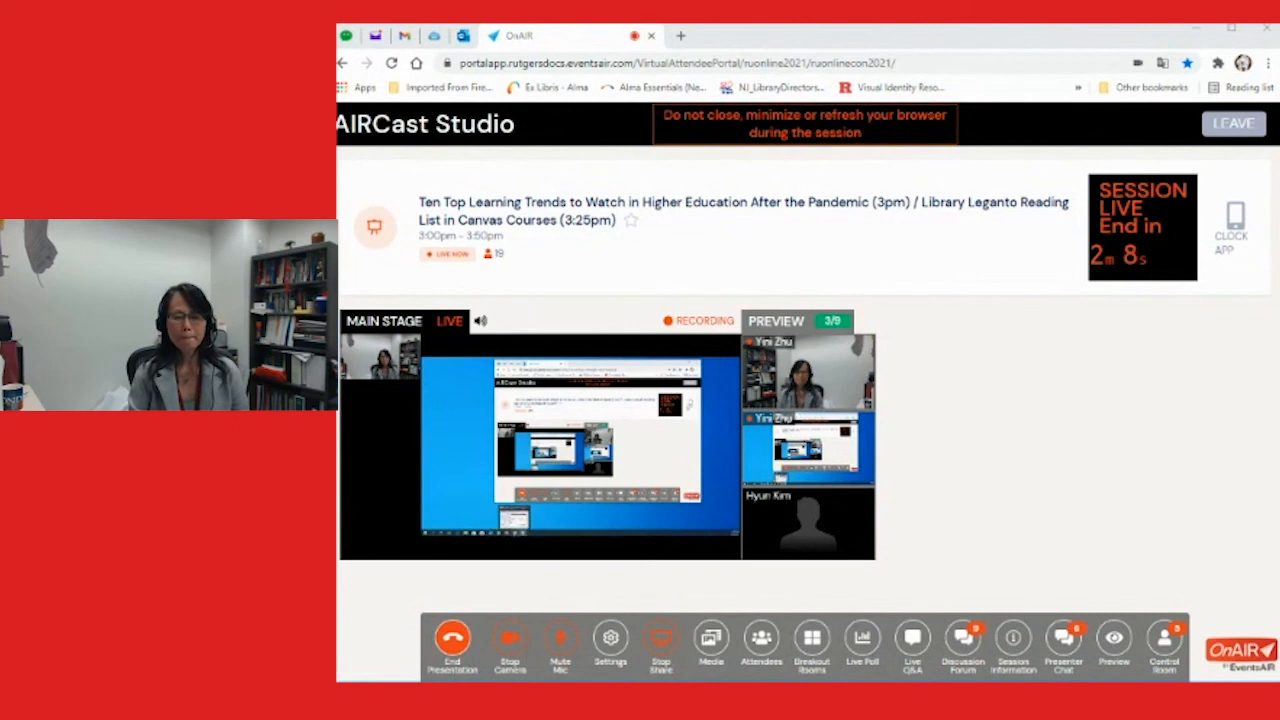
{"action": "left_click", "coordinate": [436, 672]}
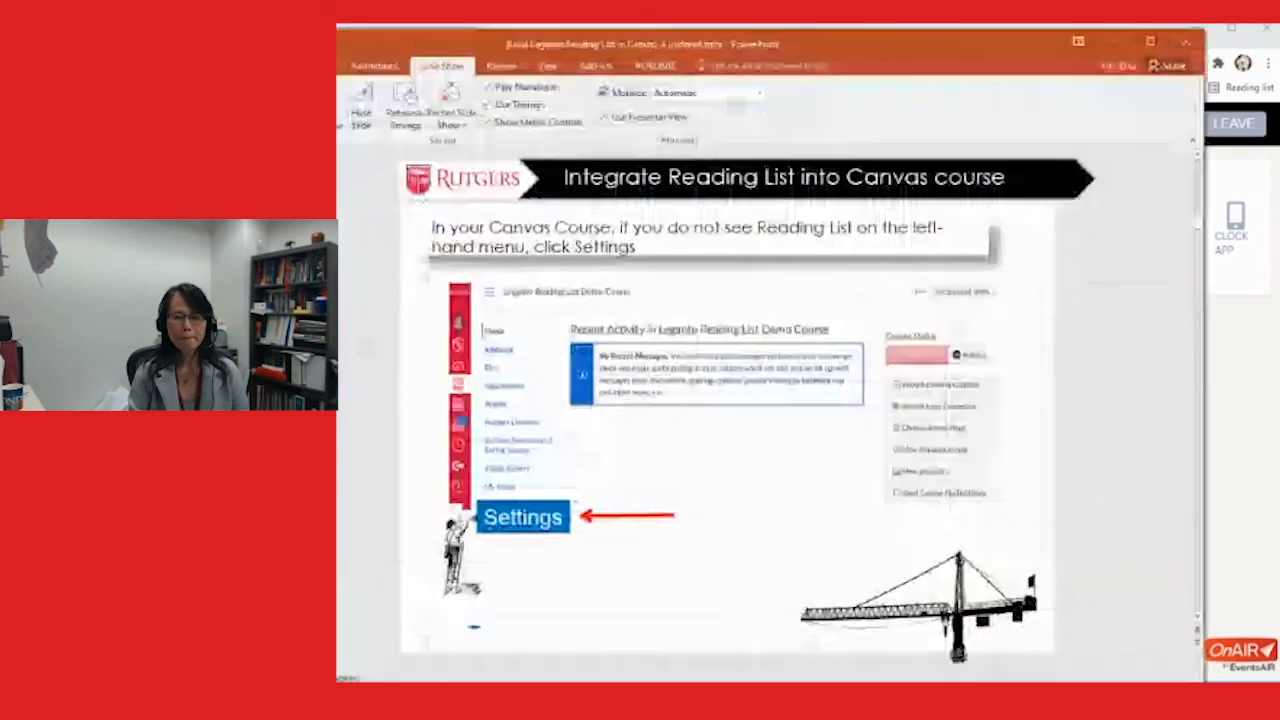